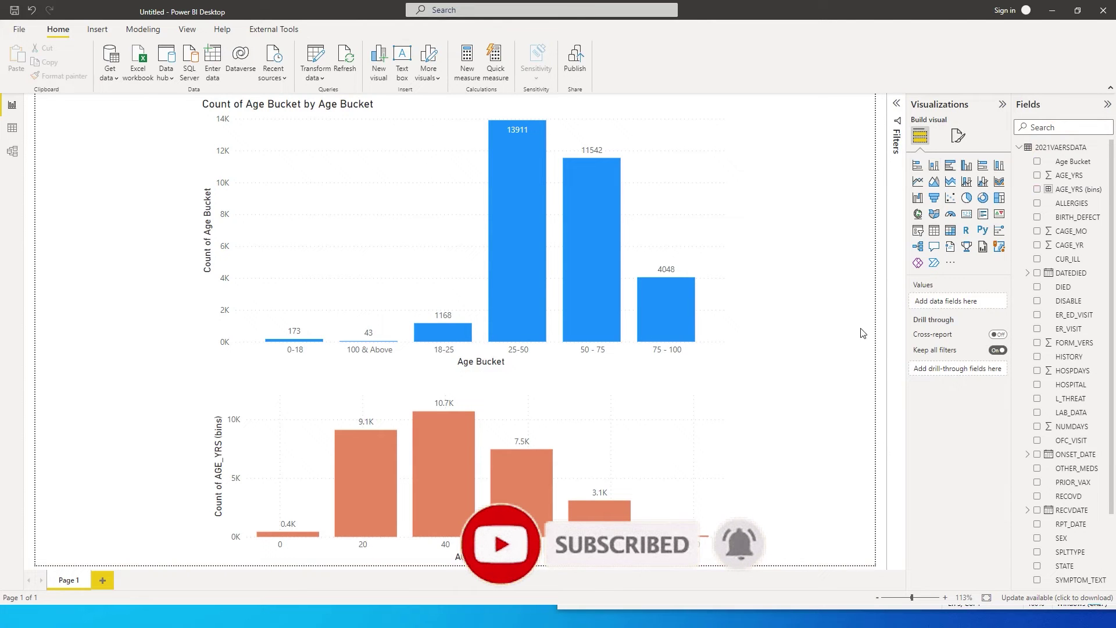
# - Try grouping AGE_YRS into 10 bins in the Groups dialog, then discard the changes
pyautogui.rightClick(1104, 176)
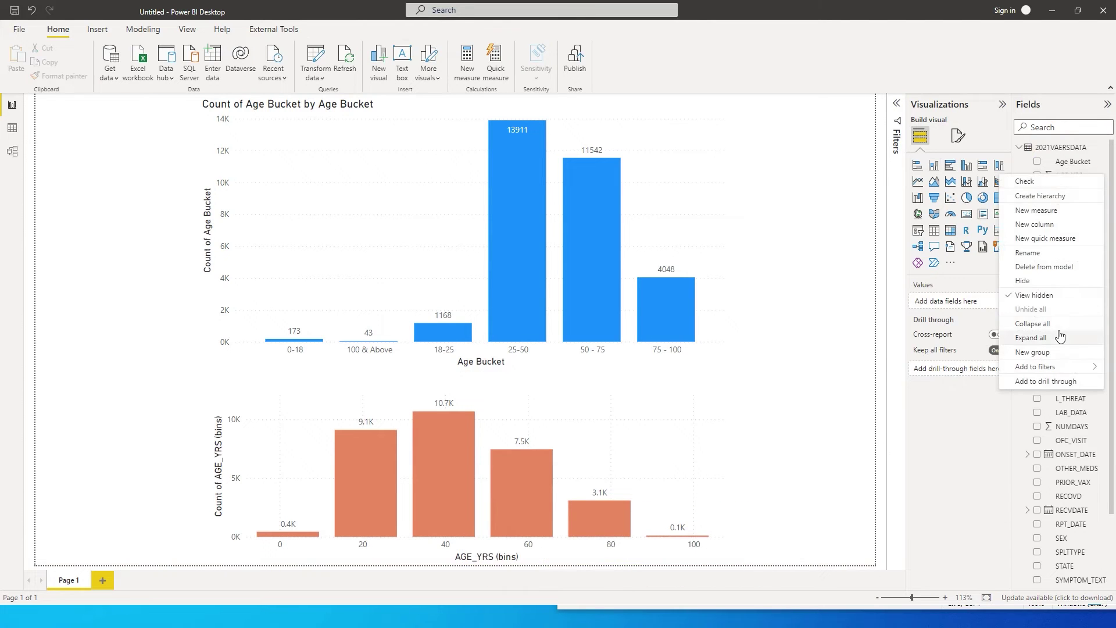
pyautogui.click(1052, 354)
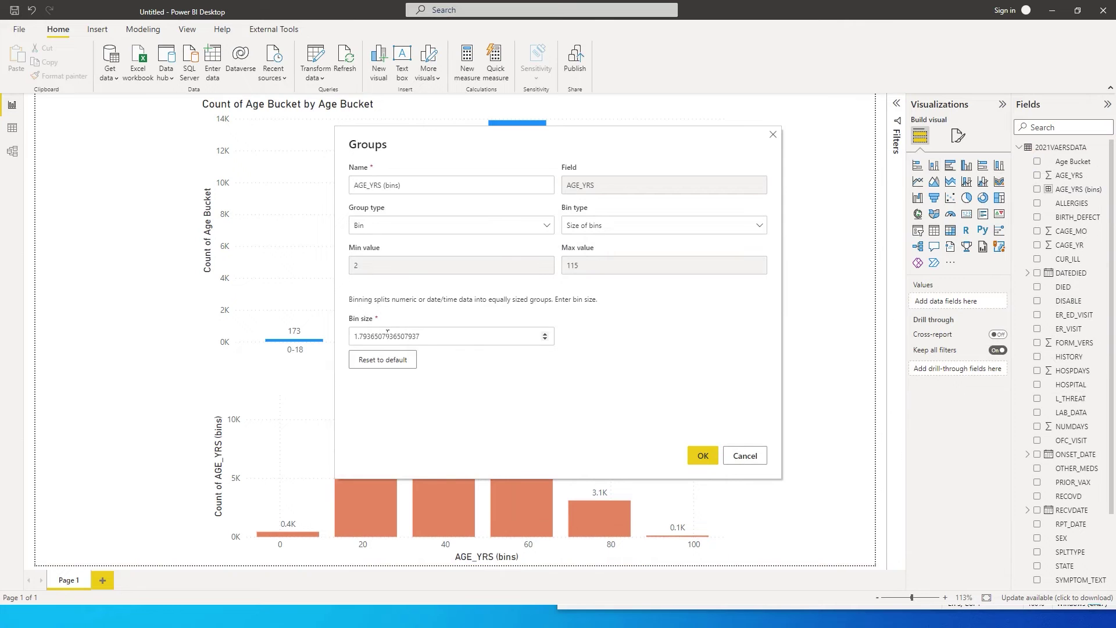
pyautogui.moveTo(545, 335); pyautogui.dragTo(326, 346)
pyautogui.click(603, 232)
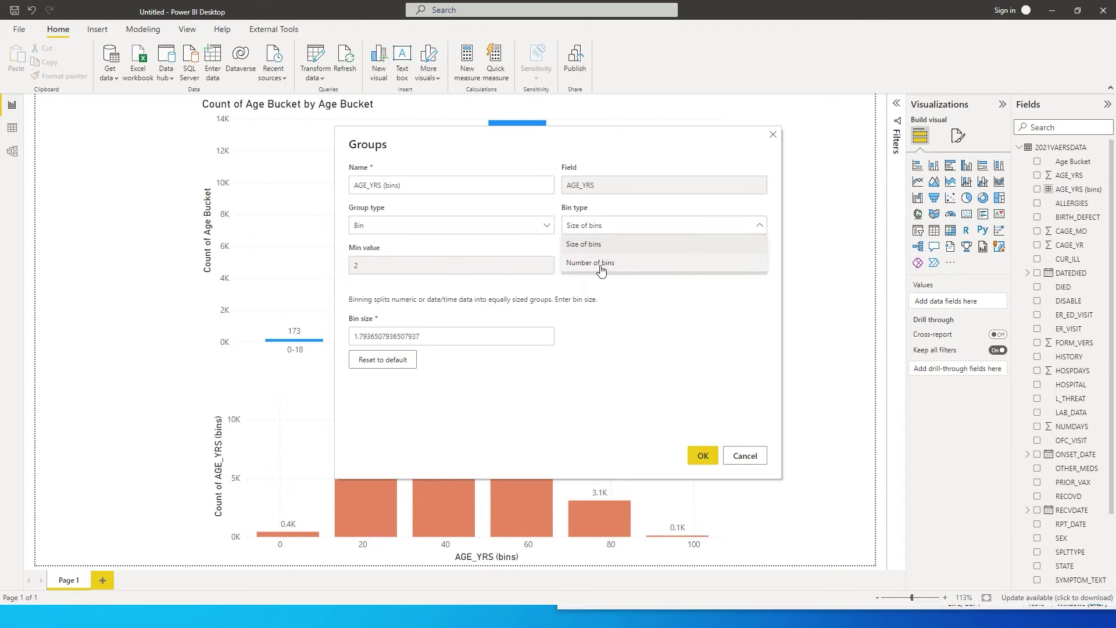
pyautogui.click(602, 262)
pyautogui.moveTo(538, 336); pyautogui.dragTo(314, 342)
pyautogui.write('10')
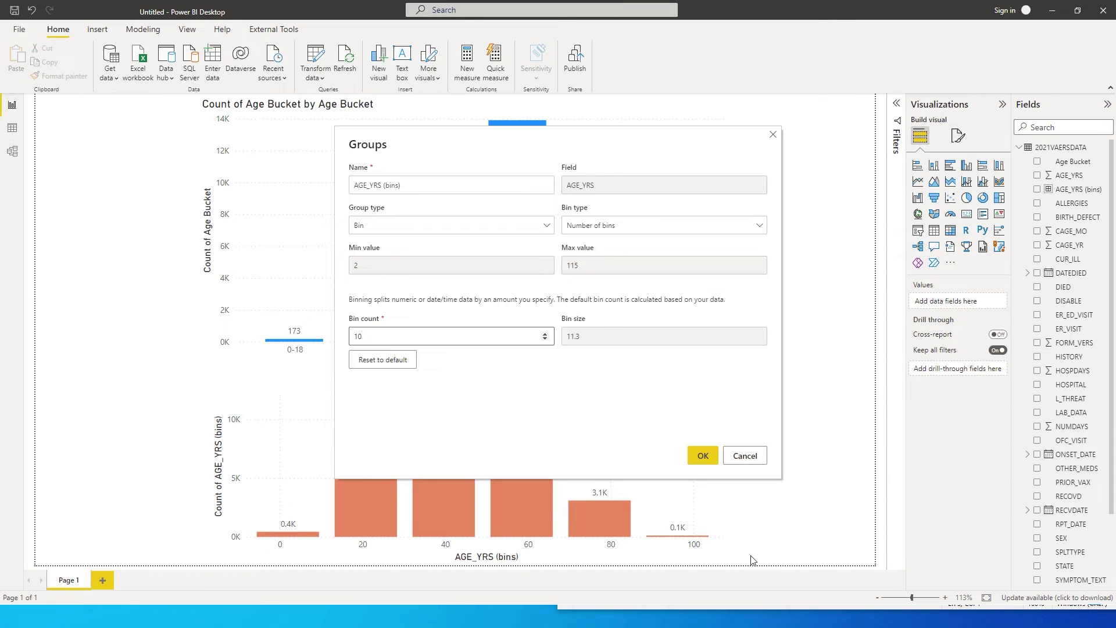
pyautogui.click(749, 459)
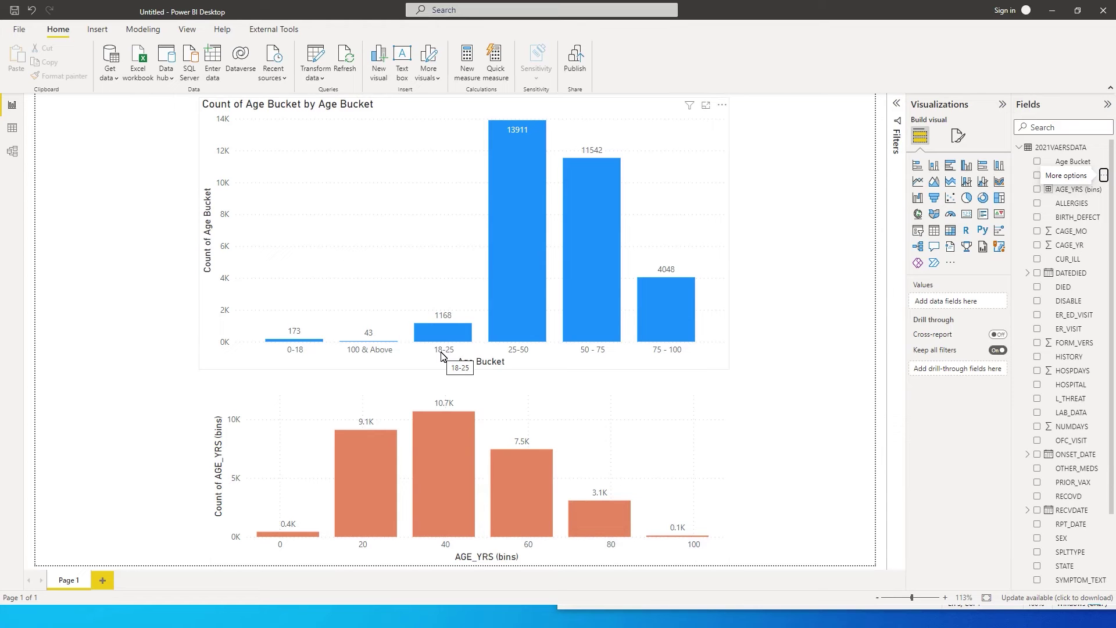
# - Reopen the AGE_YRS grouping settings and close them without changes
pyautogui.click(1104, 175)
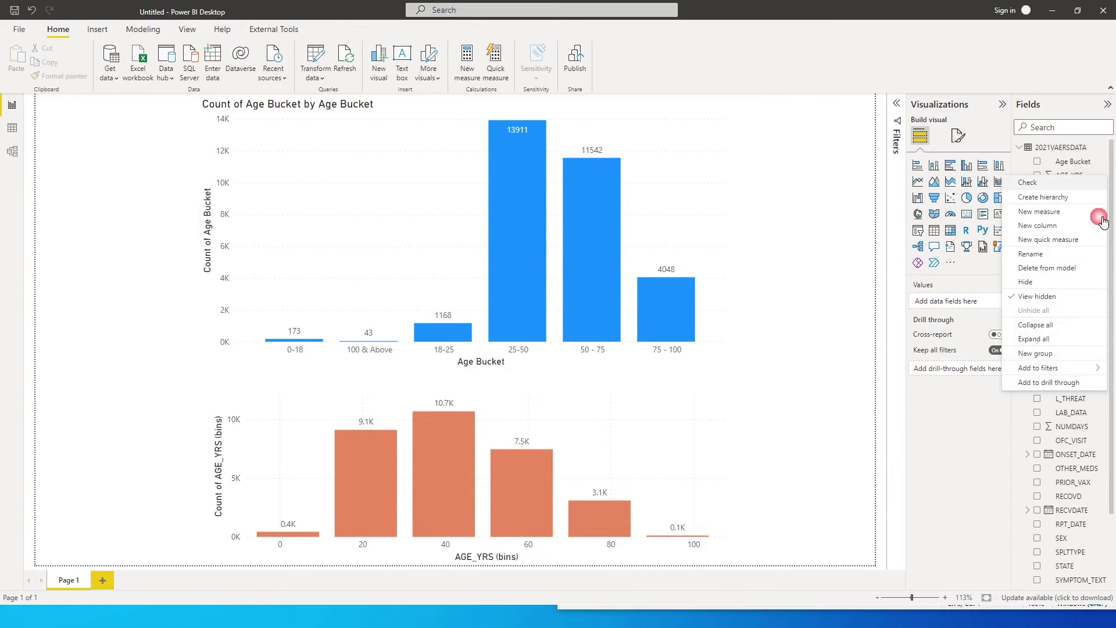
pyautogui.click(1041, 354)
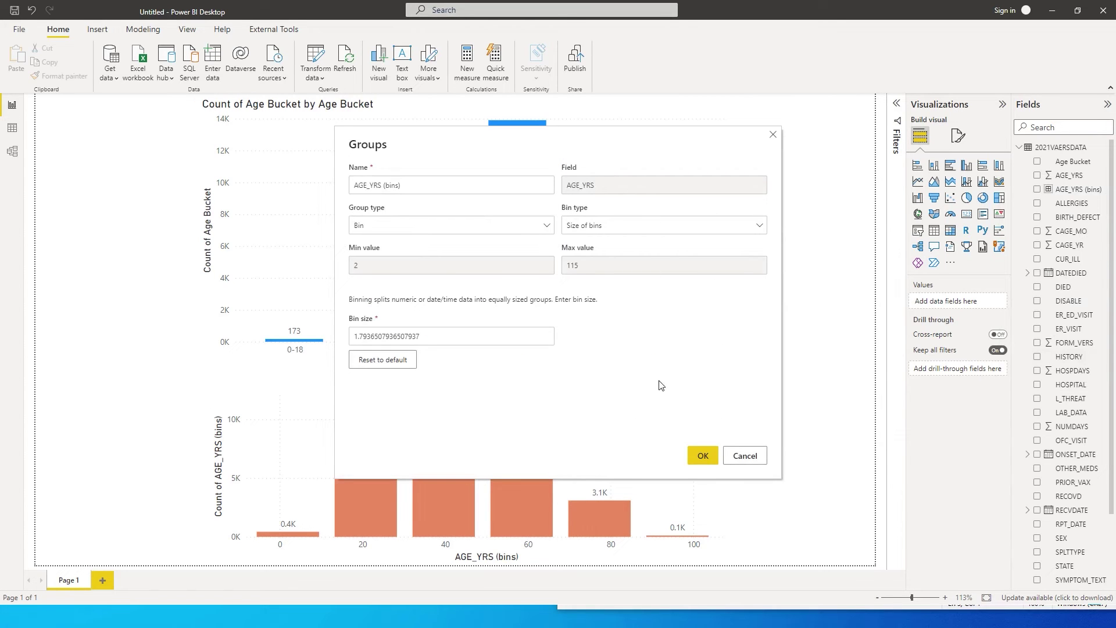
pyautogui.click(747, 457)
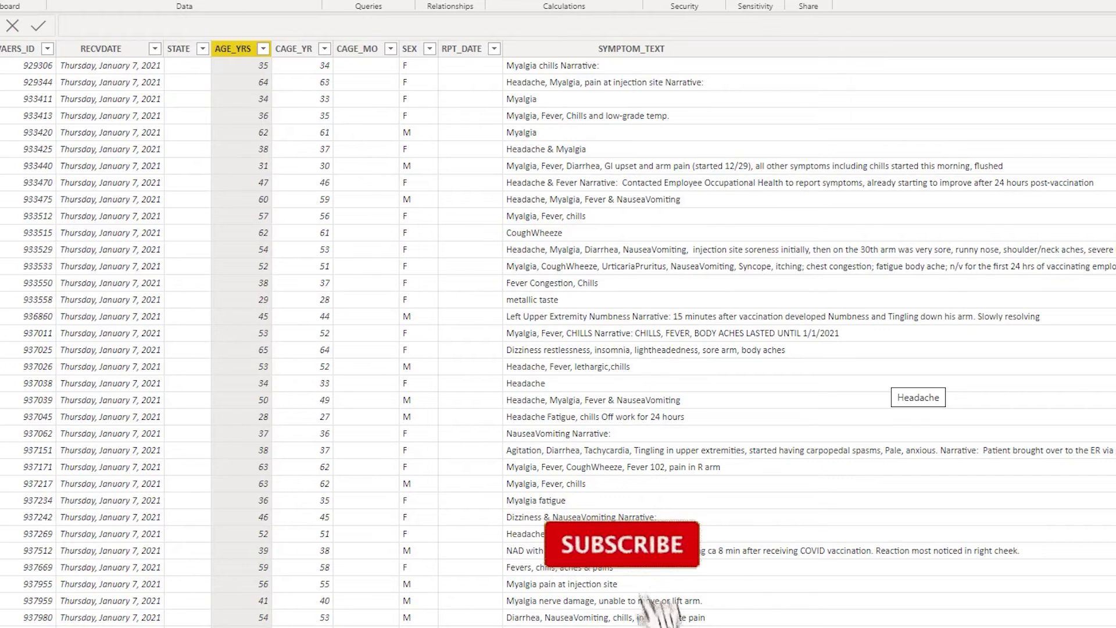
pyautogui.click(264, 49)
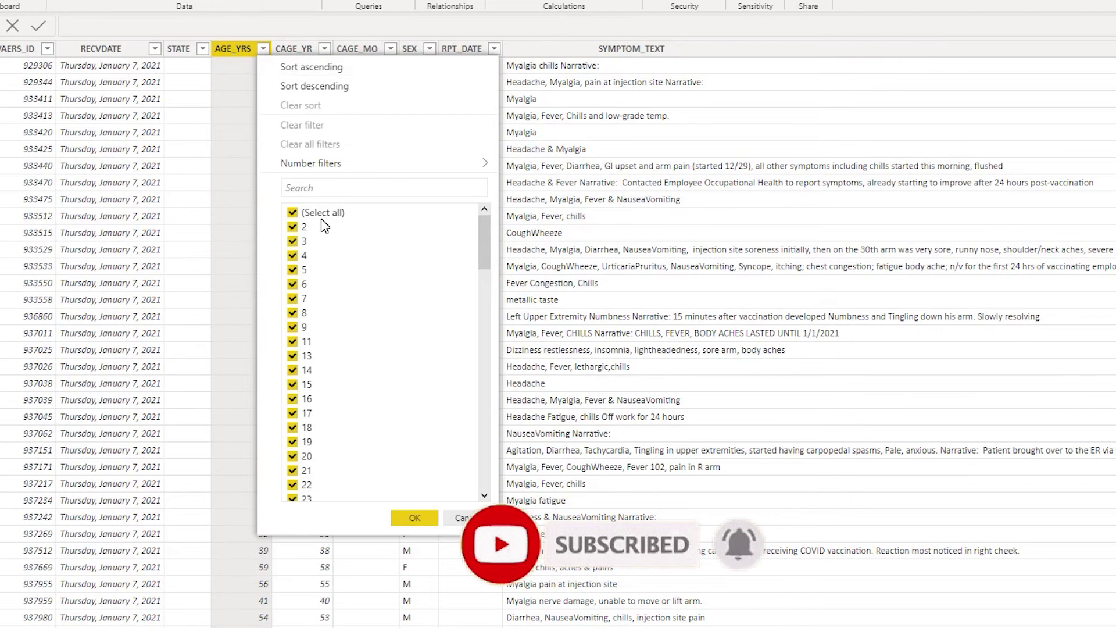
pyautogui.moveTo(484, 220); pyautogui.dragTo(465, 474)
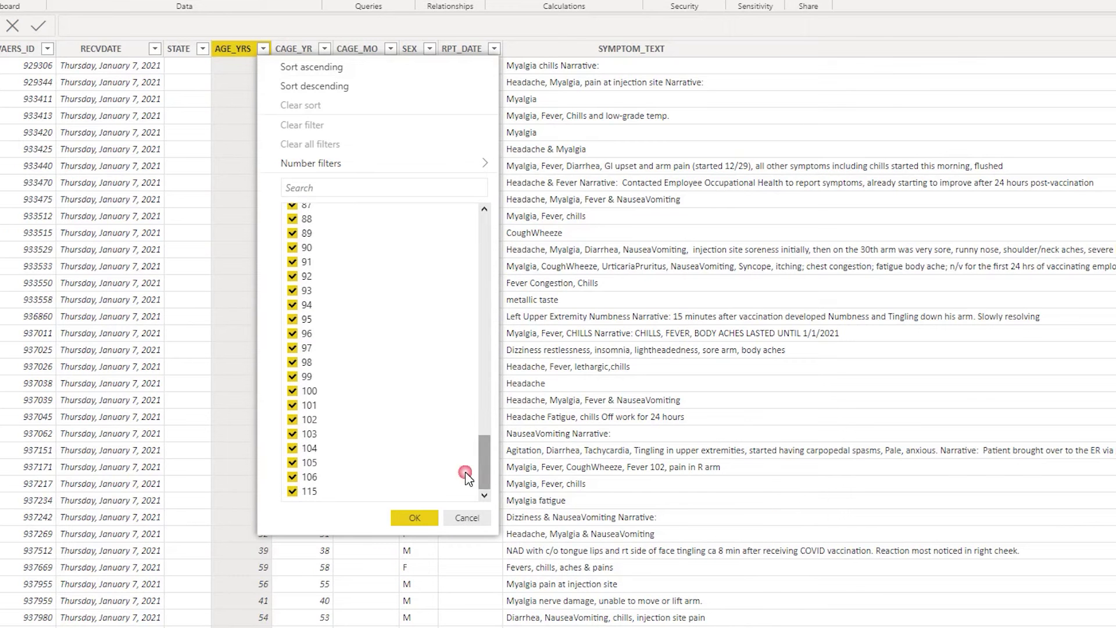
pyautogui.click(486, 523)
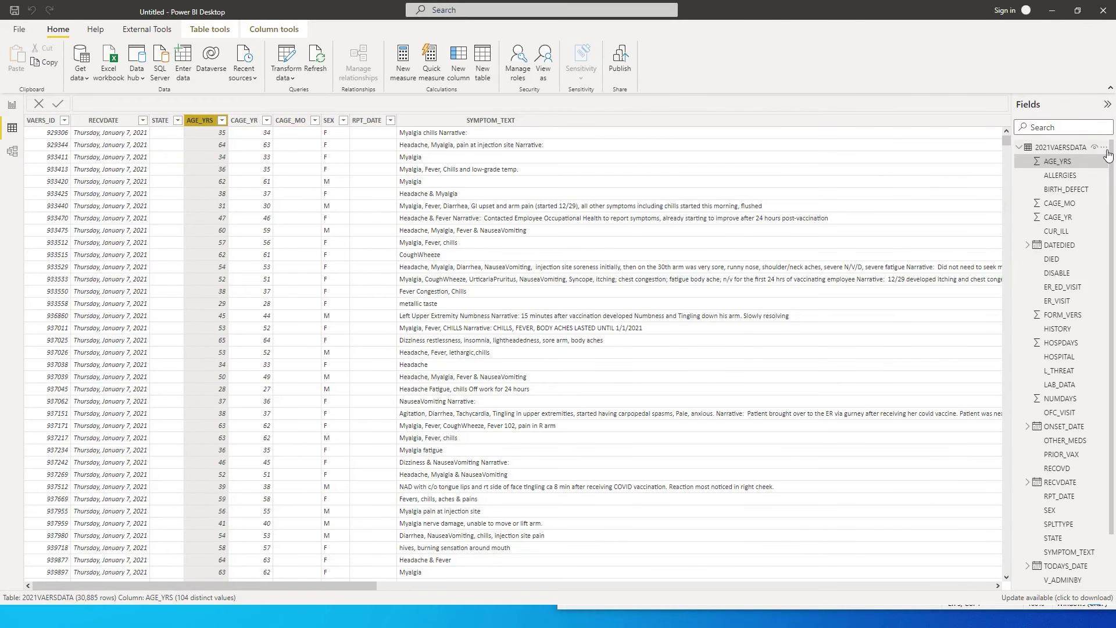
# - Open Power Query Editor through Transform data and start a Conditional Column from Add Column
pyautogui.click(1105, 152)
pyautogui.click(291, 79)
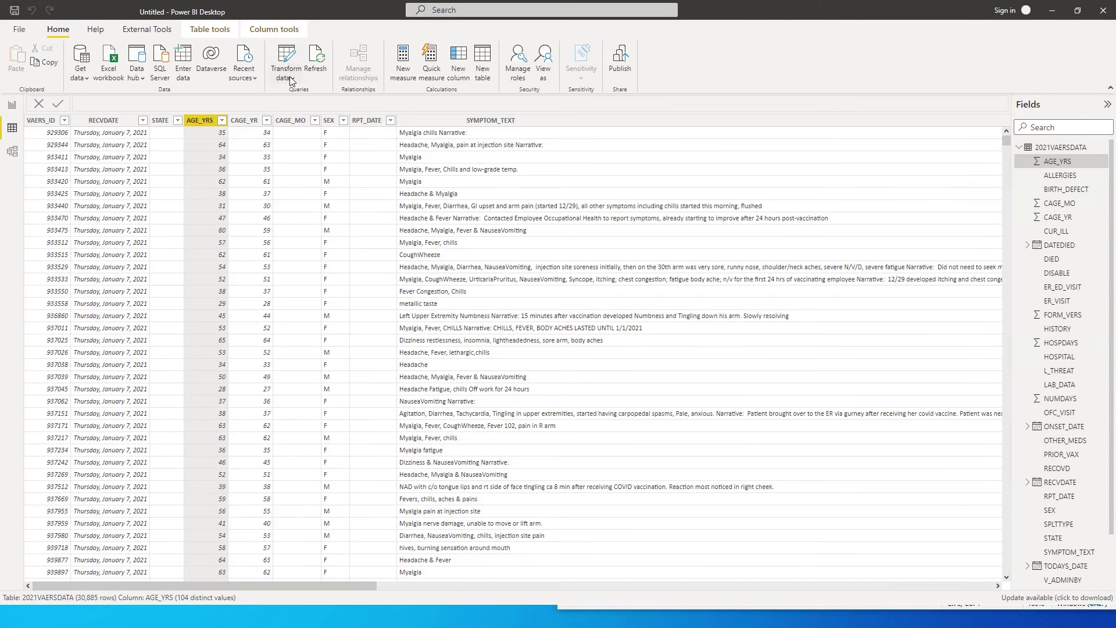
pyautogui.click(292, 98)
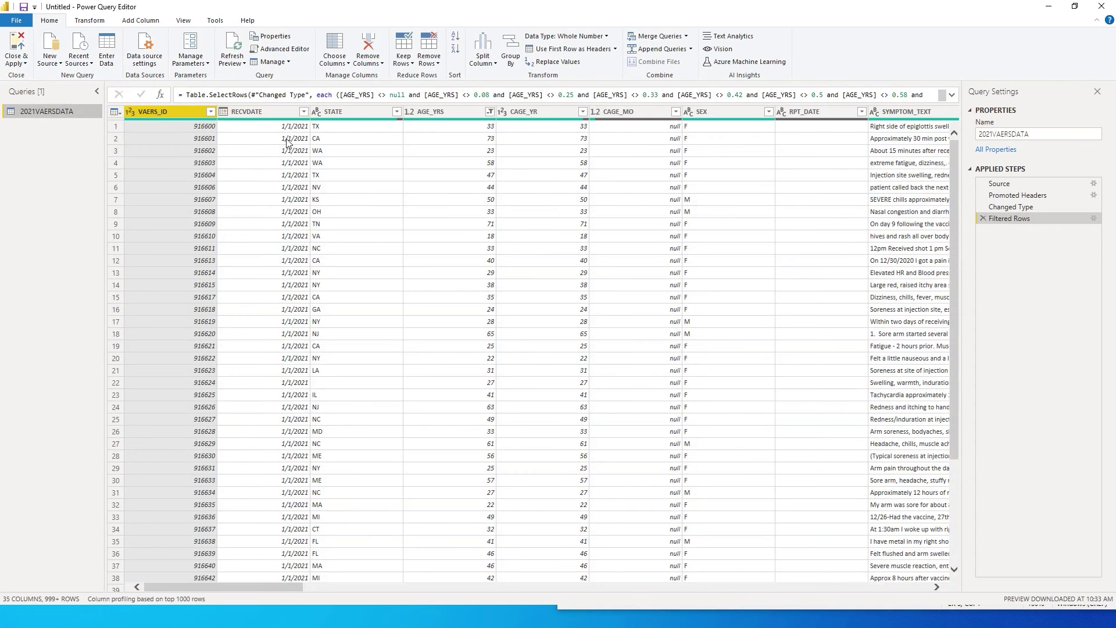
pyautogui.click(150, 23)
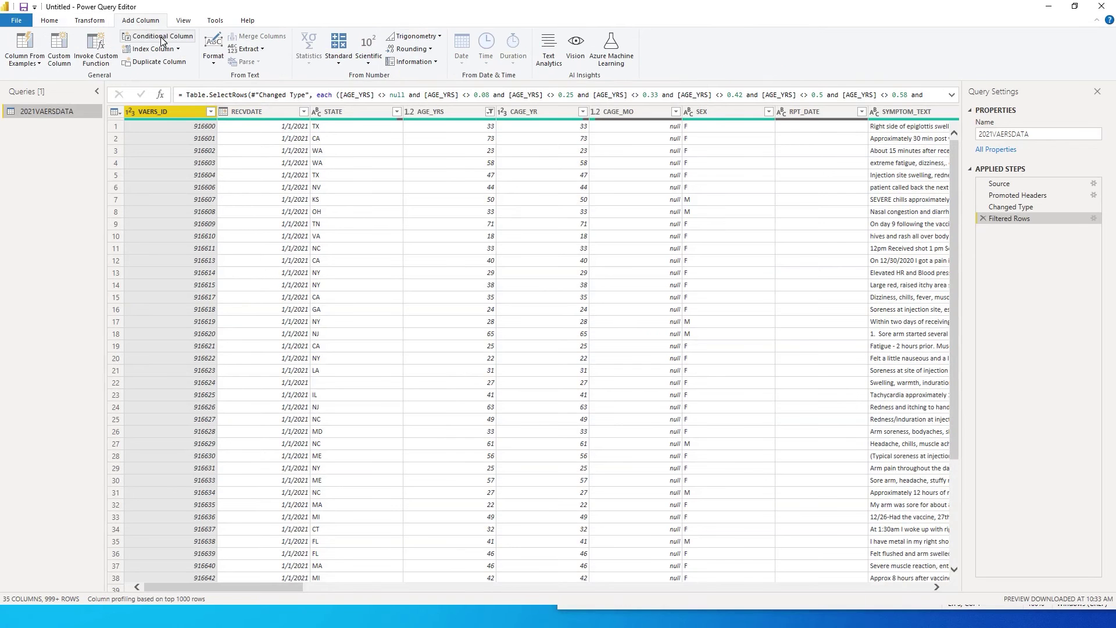
pyautogui.click(157, 36)
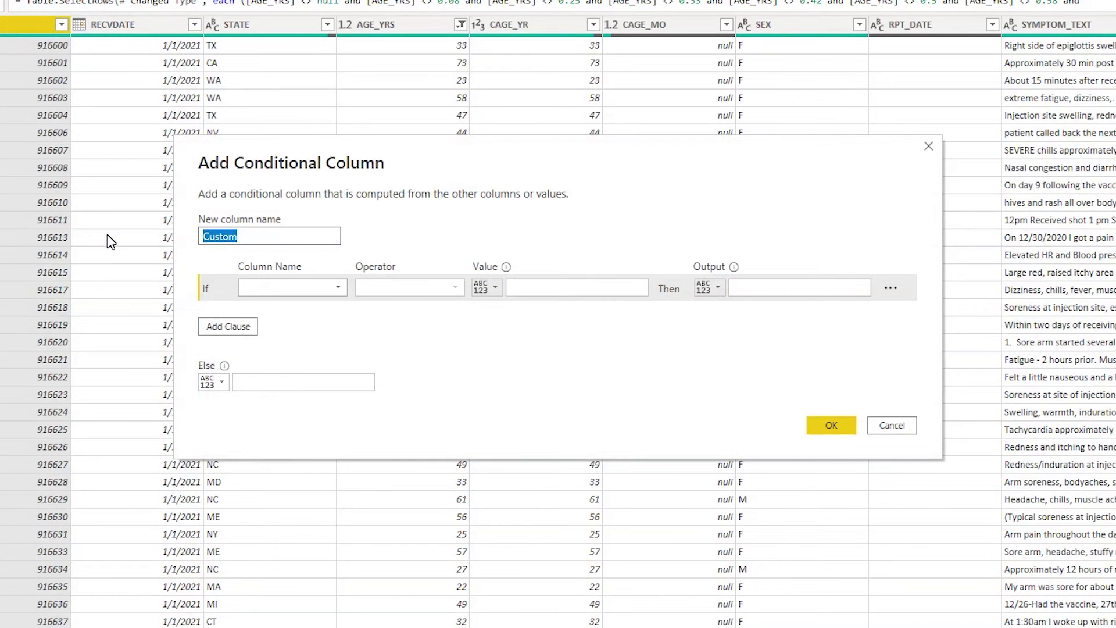
# - Name the column 'Age Bucket' with first rule AGE_YRS ≥ 100 outputs '> 100', and add another clause
pyautogui.write('Age Bucket')
pyautogui.click(330, 289)
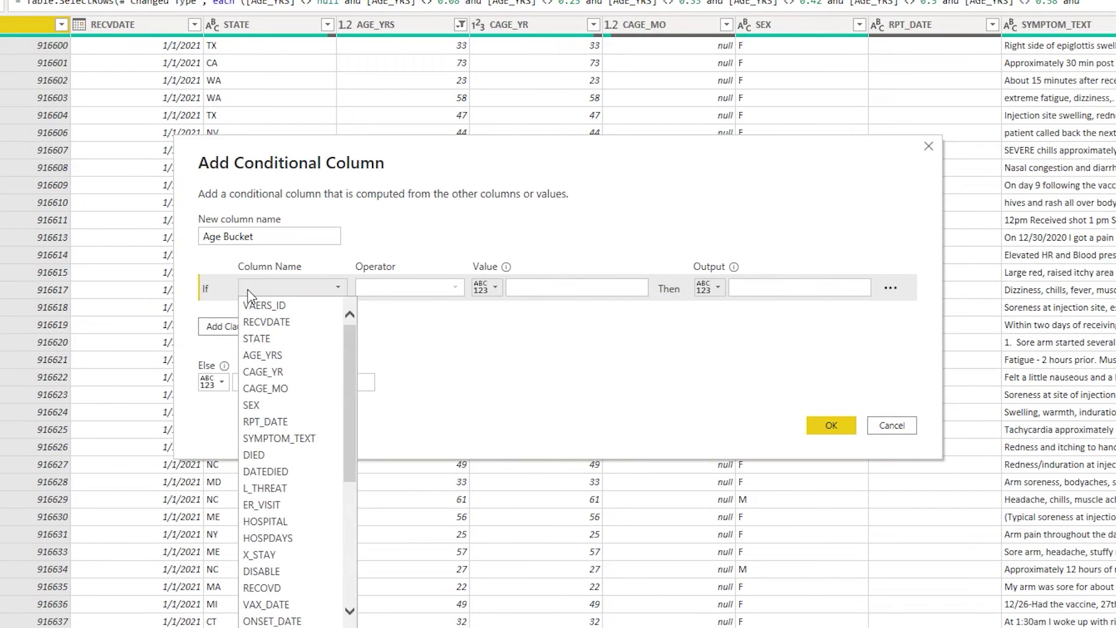
pyautogui.click(277, 356)
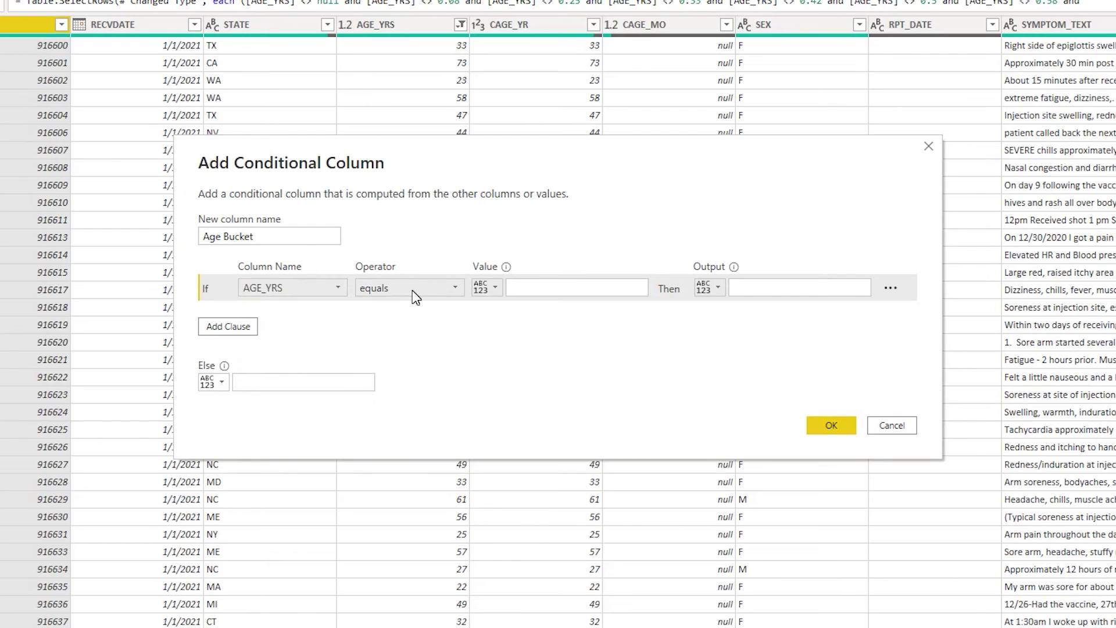
pyautogui.click(413, 291)
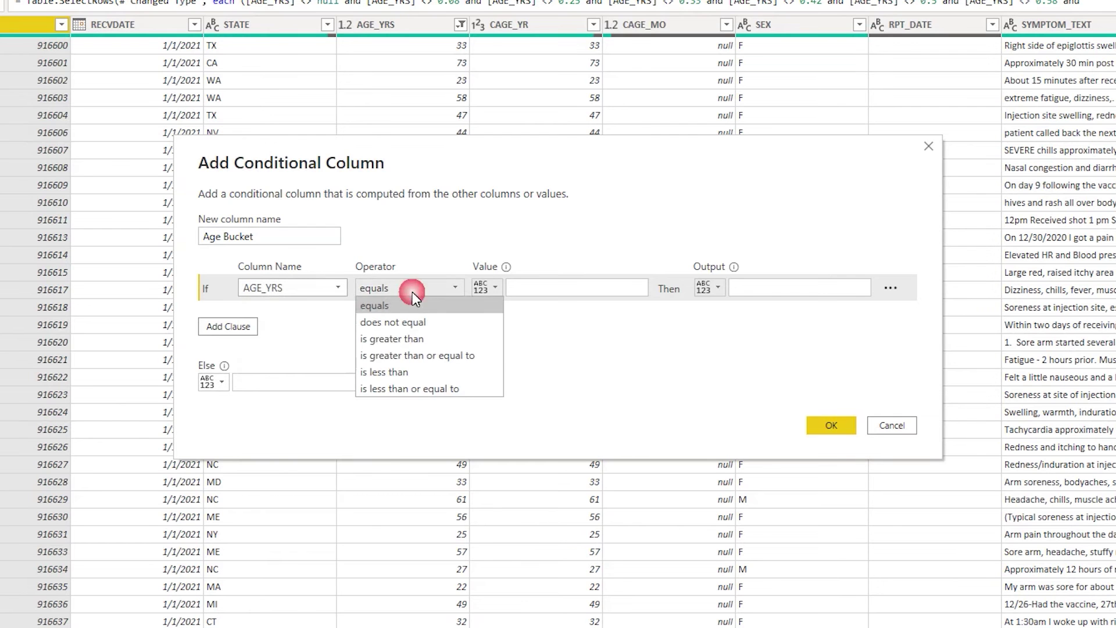
pyautogui.click(420, 356)
pyautogui.click(554, 296)
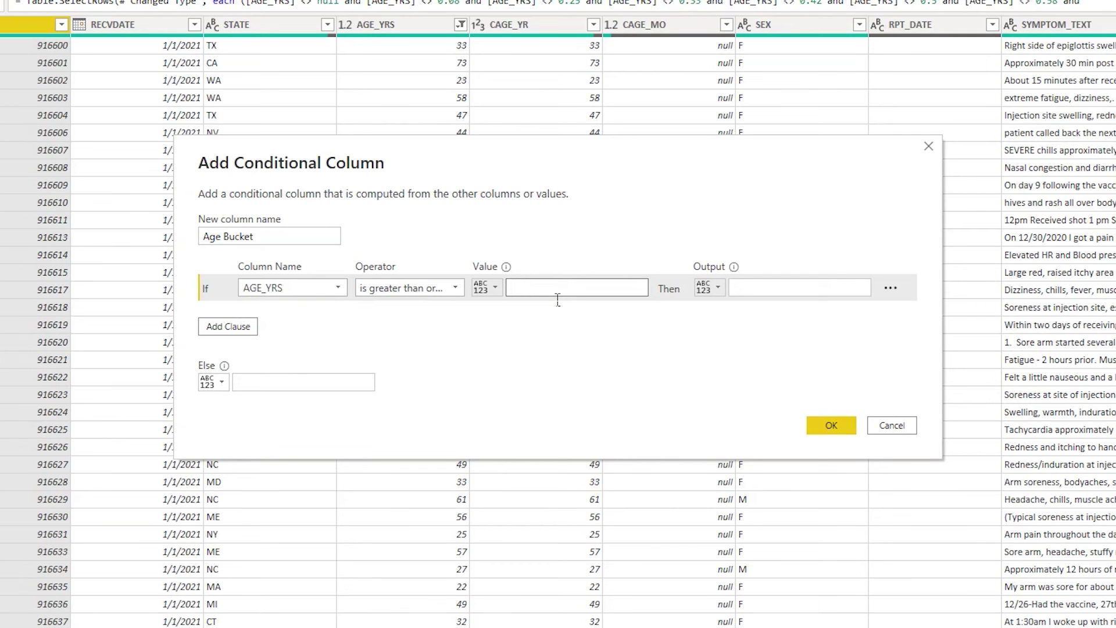
pyautogui.write('100')
pyautogui.click(744, 291)
pyautogui.write('> ')
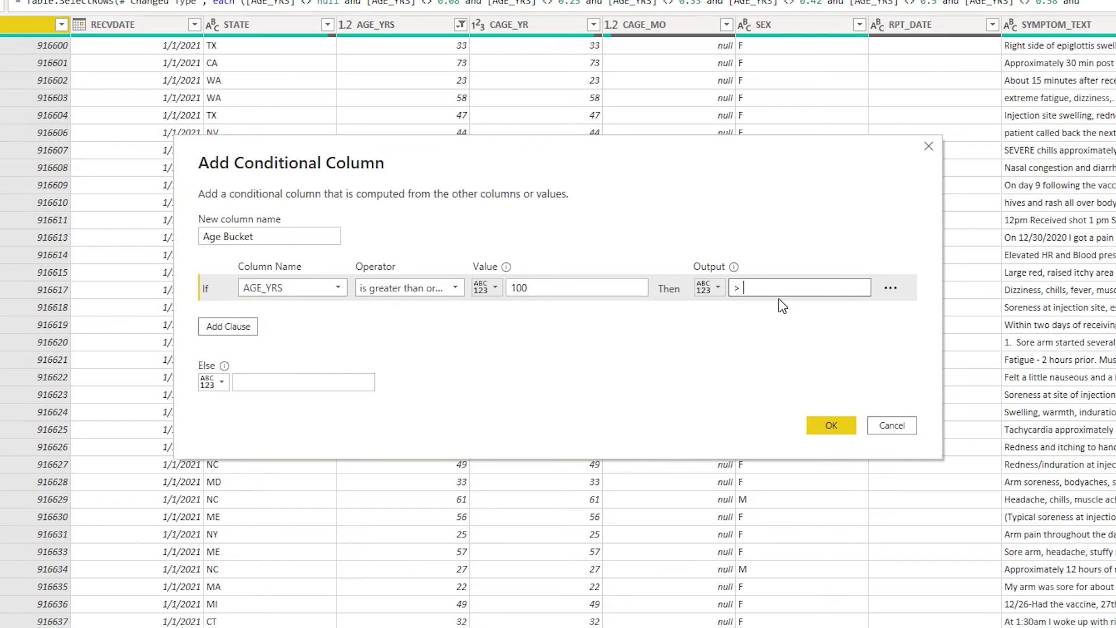
pyautogui.write('100')
pyautogui.click(231, 336)
# - Add the Else If rule AGE_YRS ≥ 75 labelled '75 - 100'
pyautogui.click(314, 318)
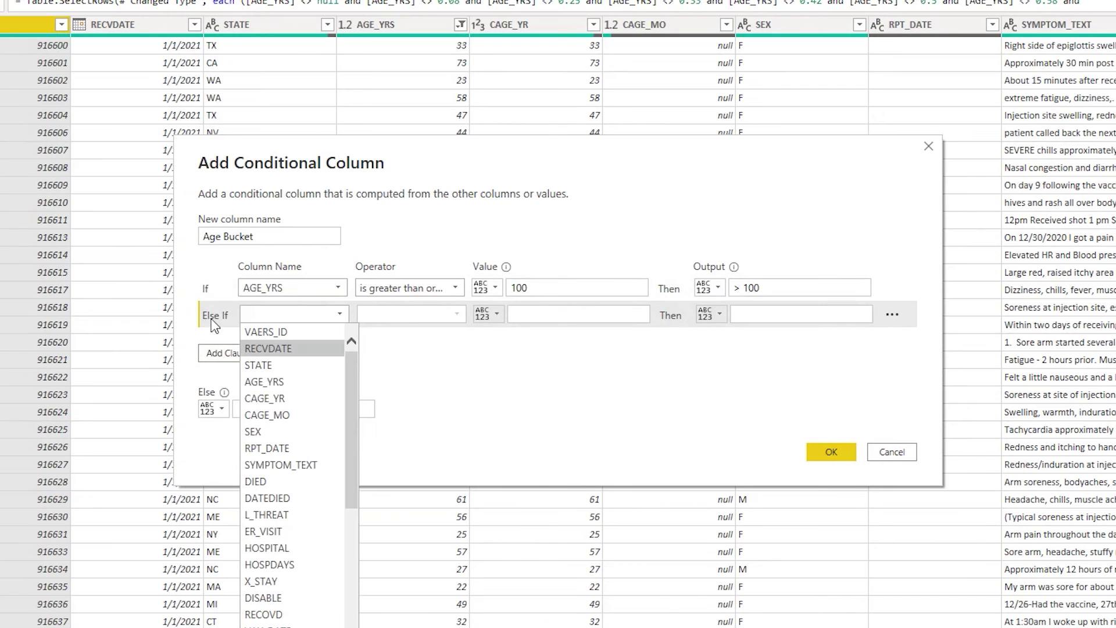
pyautogui.click(283, 382)
pyautogui.click(429, 315)
pyautogui.click(428, 379)
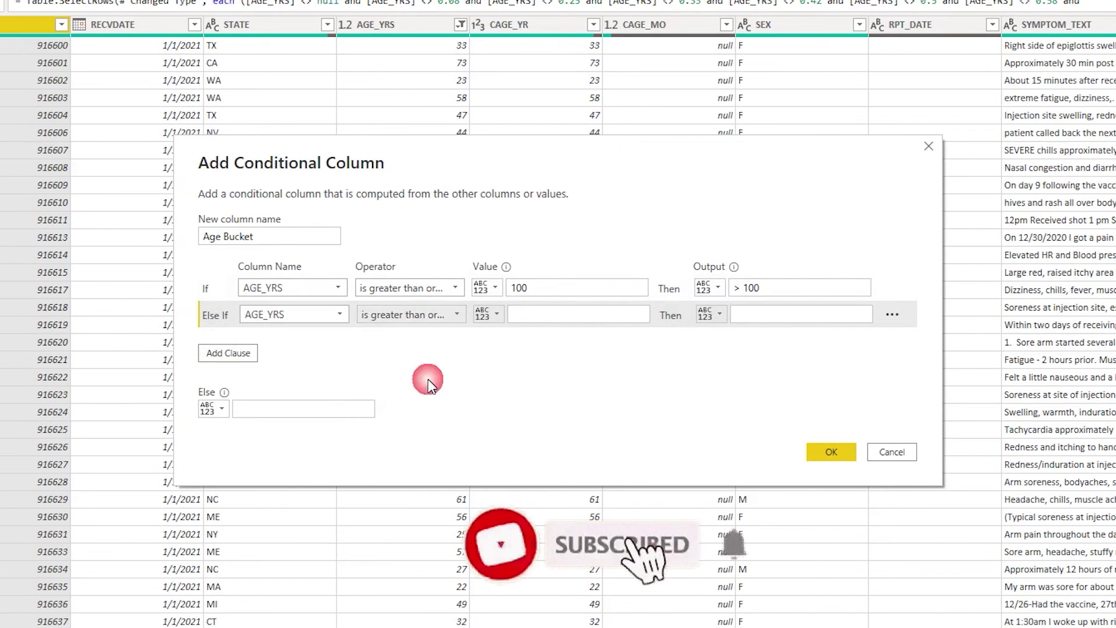
pyautogui.click(549, 320)
pyautogui.write('7')
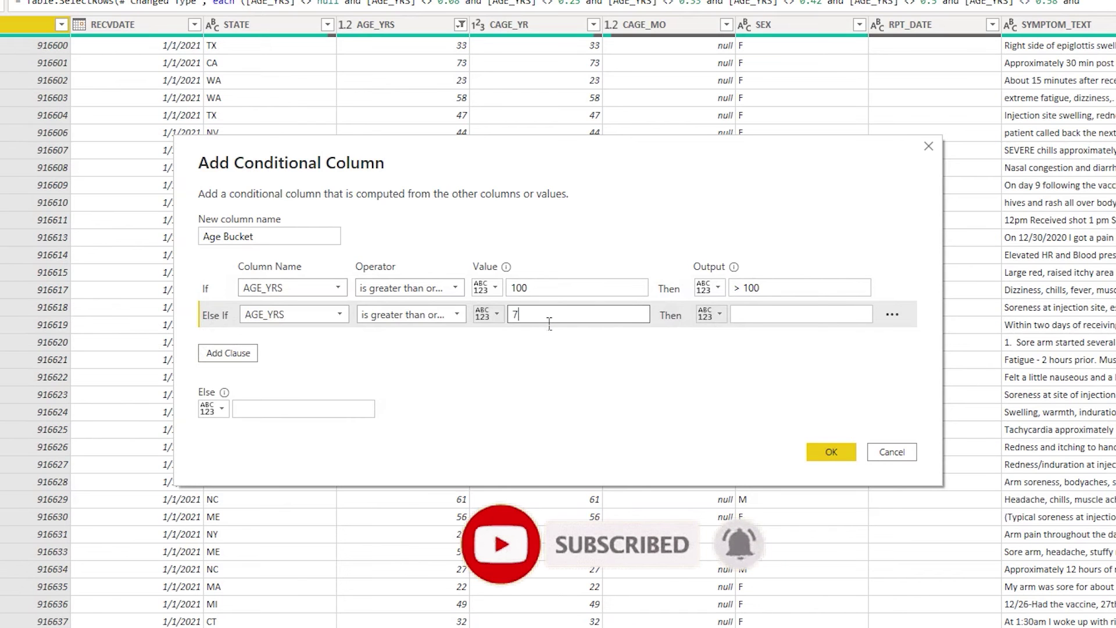
pyautogui.write('5')
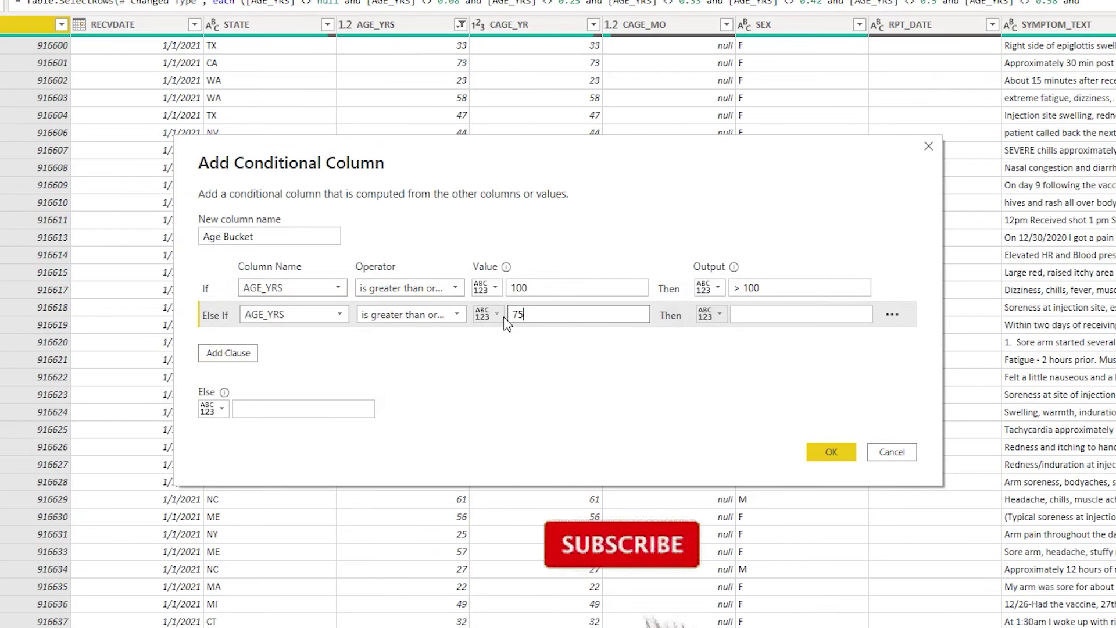
pyautogui.click(761, 320)
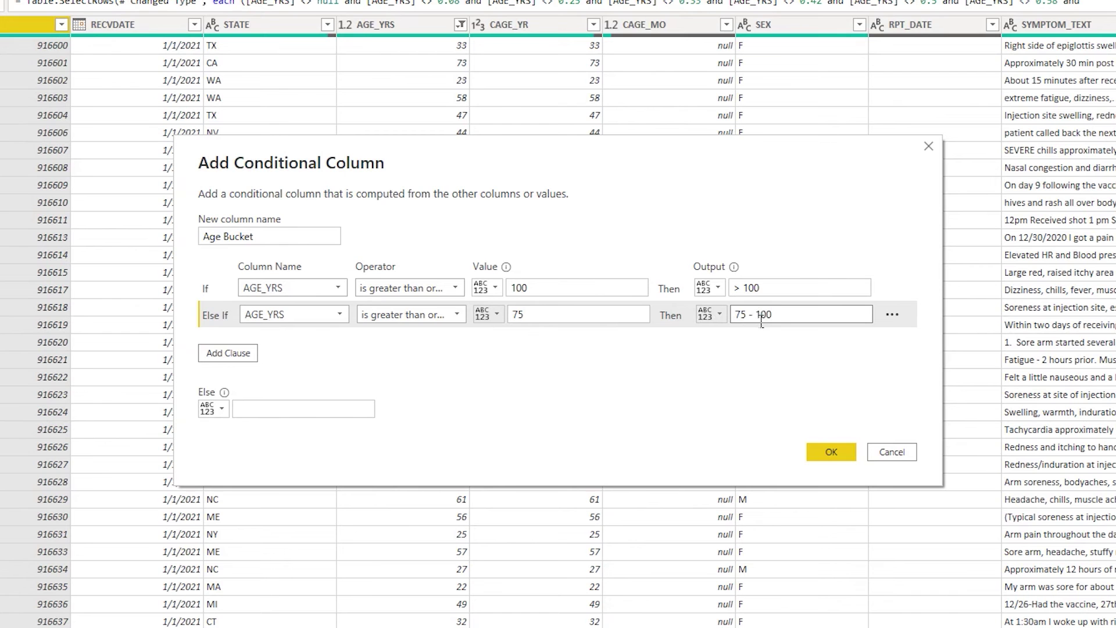
pyautogui.click(228, 353)
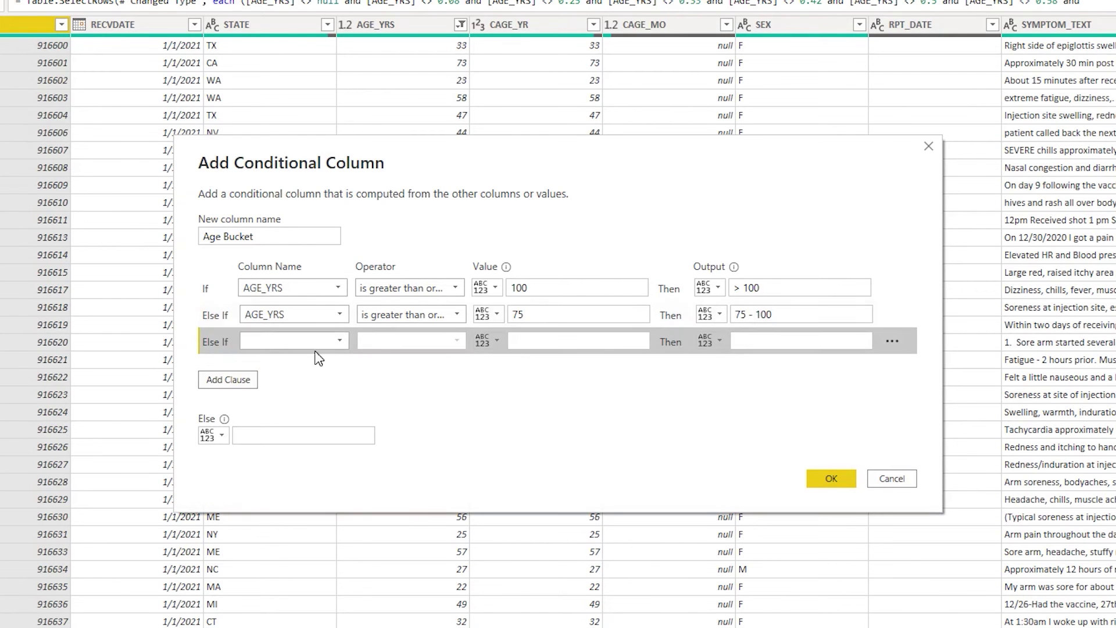
# - Add the Else If rule AGE_YRS ≥ 50 labelled '50 - 75'
pyautogui.click(317, 342)
pyautogui.click(282, 407)
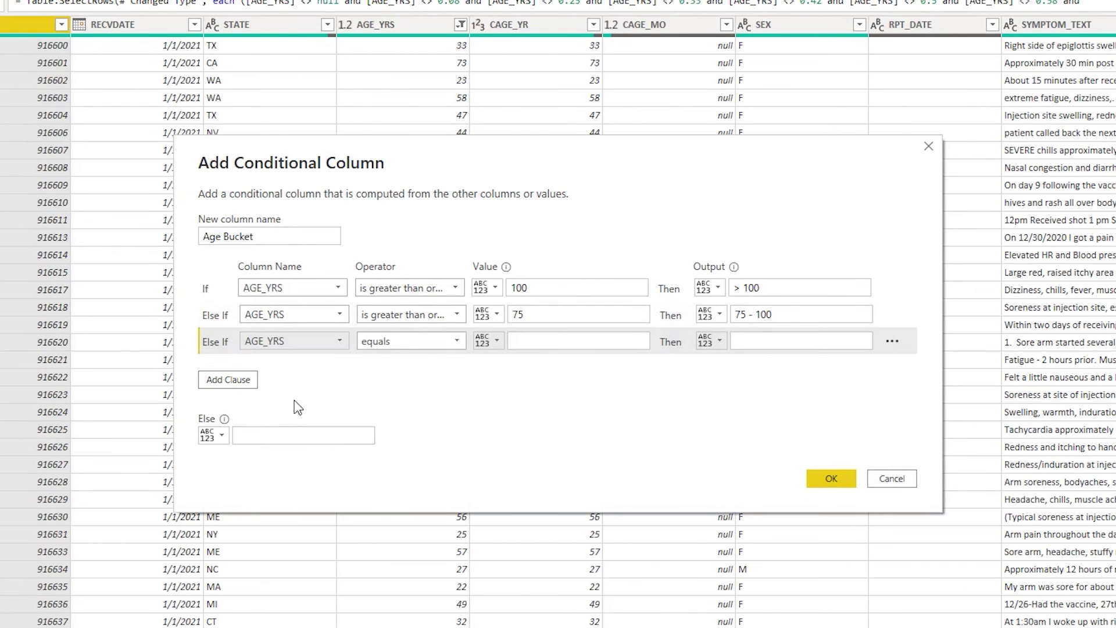
pyautogui.click(422, 343)
pyautogui.click(424, 407)
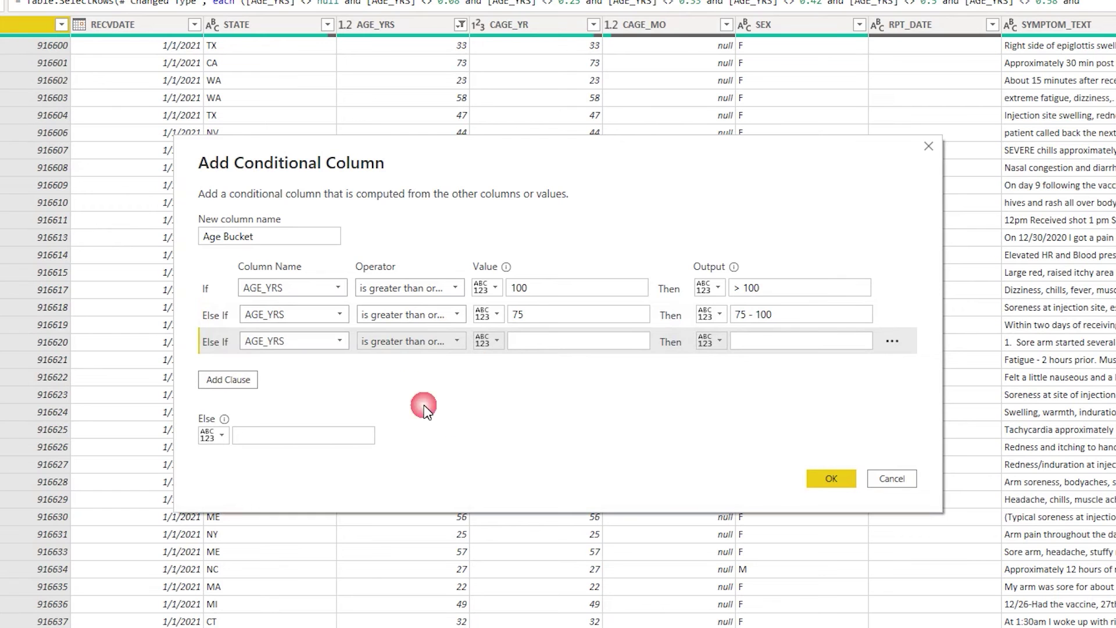
pyautogui.click(547, 347)
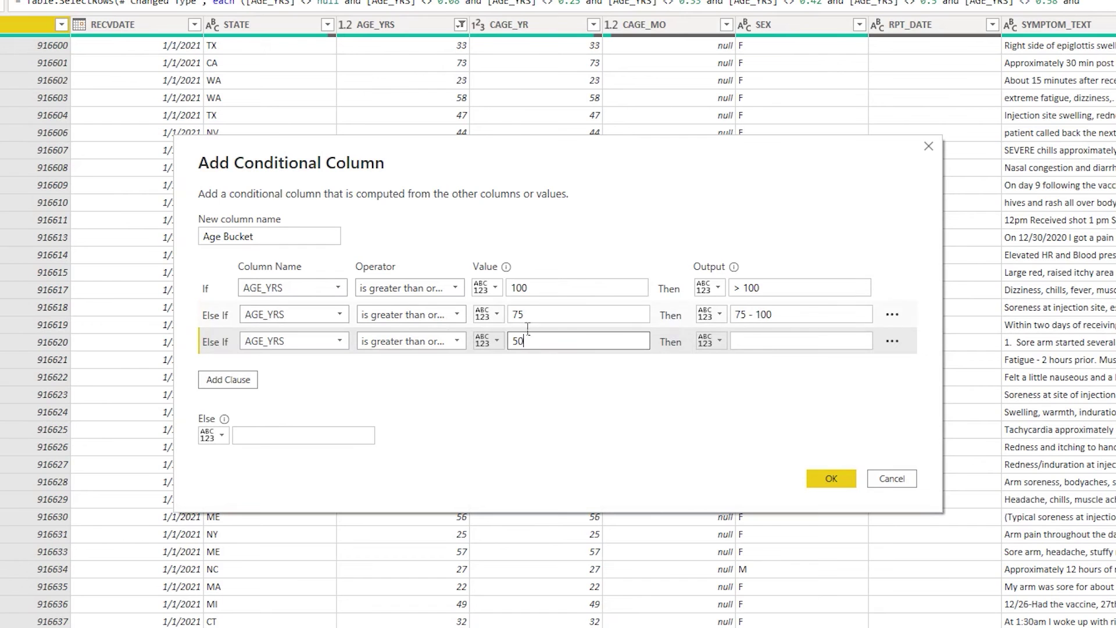
pyautogui.click(773, 348)
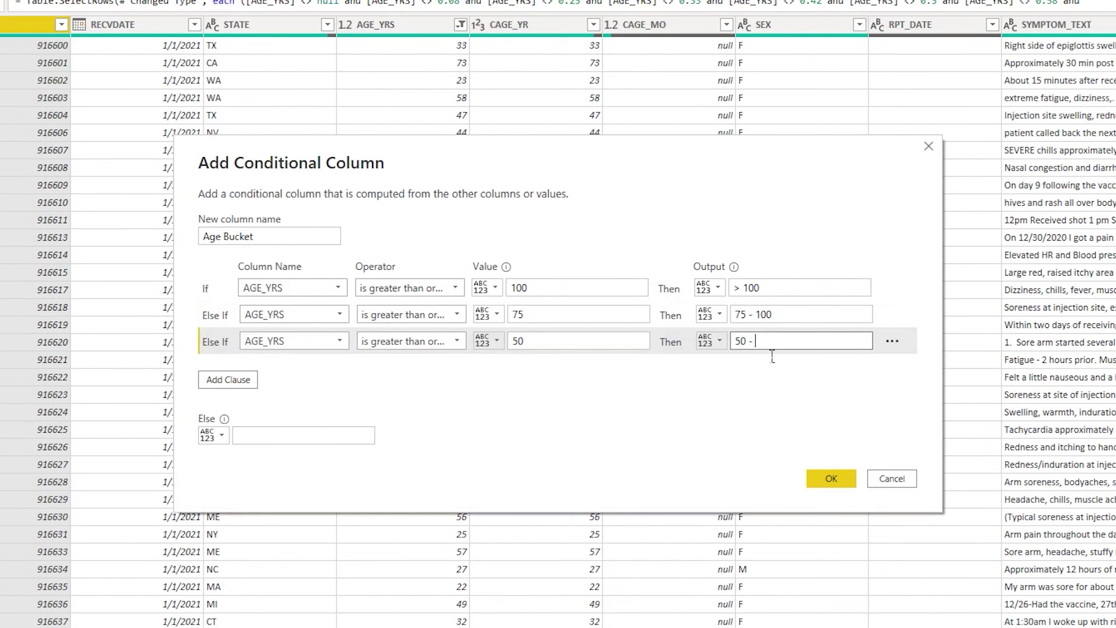
pyautogui.click(228, 379)
# - Add the Else If rule AGE_YRS ≥ 25 labelled '25-50'
pyautogui.click(287, 368)
pyautogui.click(284, 436)
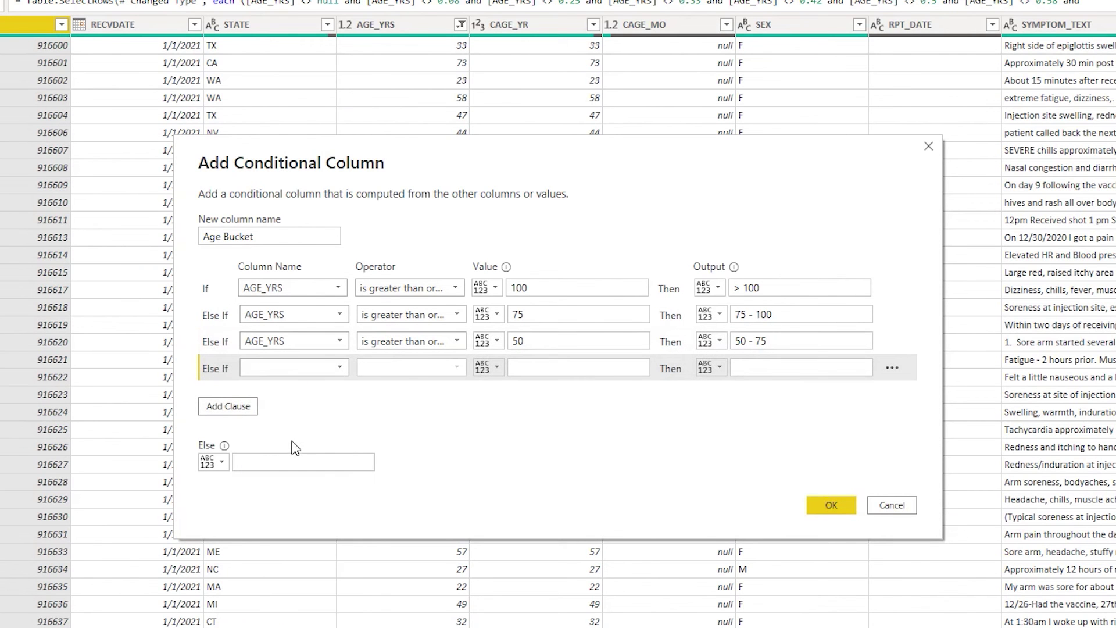
pyautogui.click(419, 370)
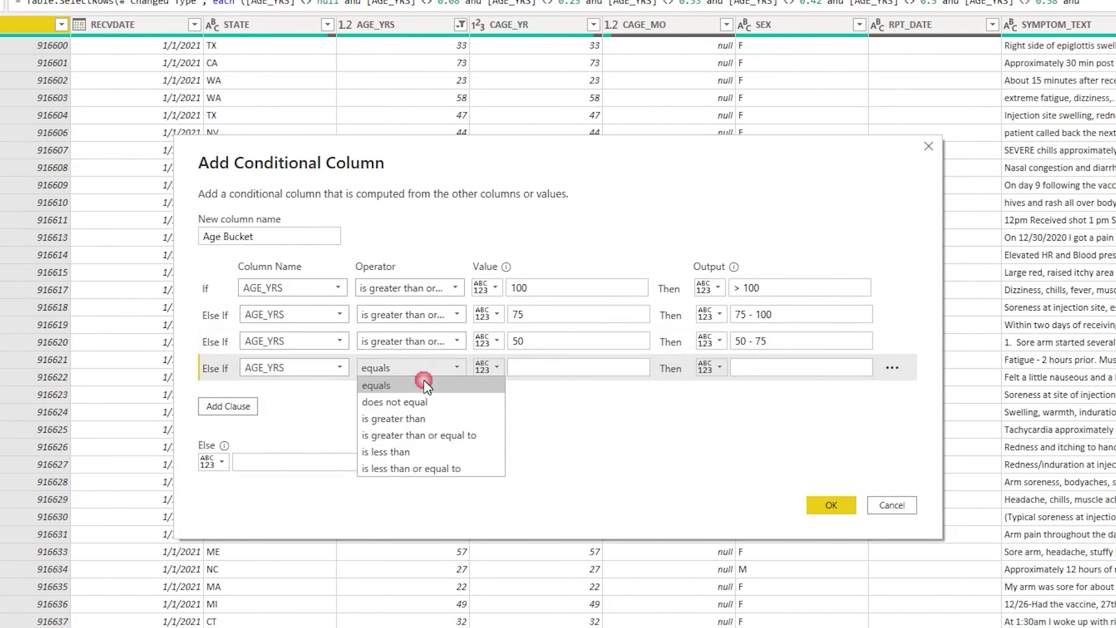
pyautogui.click(442, 435)
pyautogui.click(554, 381)
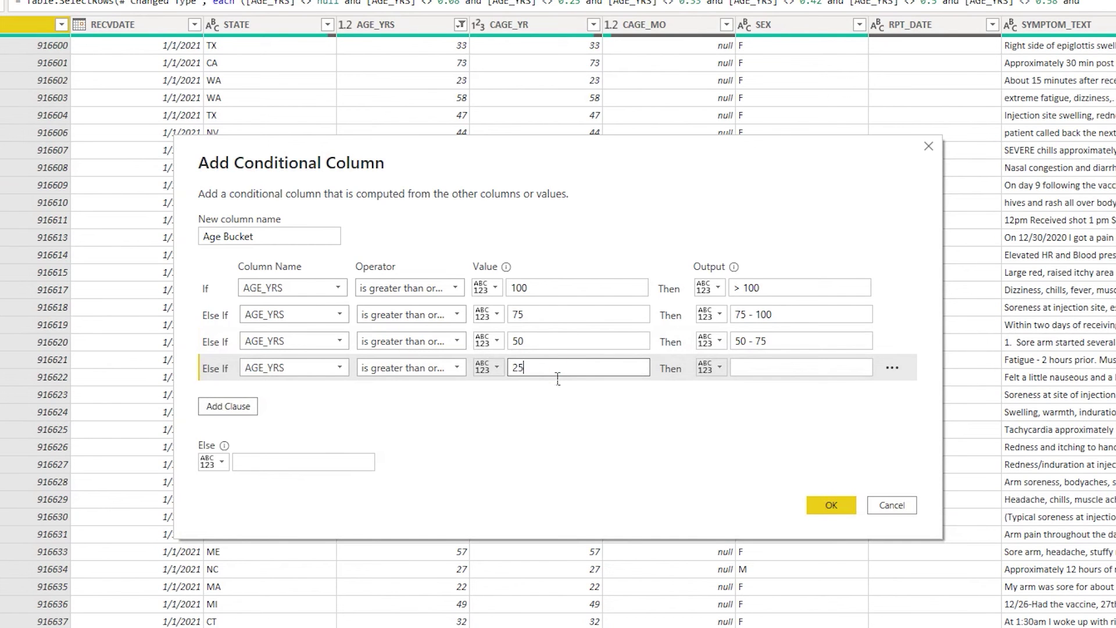
pyautogui.click(748, 368)
pyautogui.write('25-50')
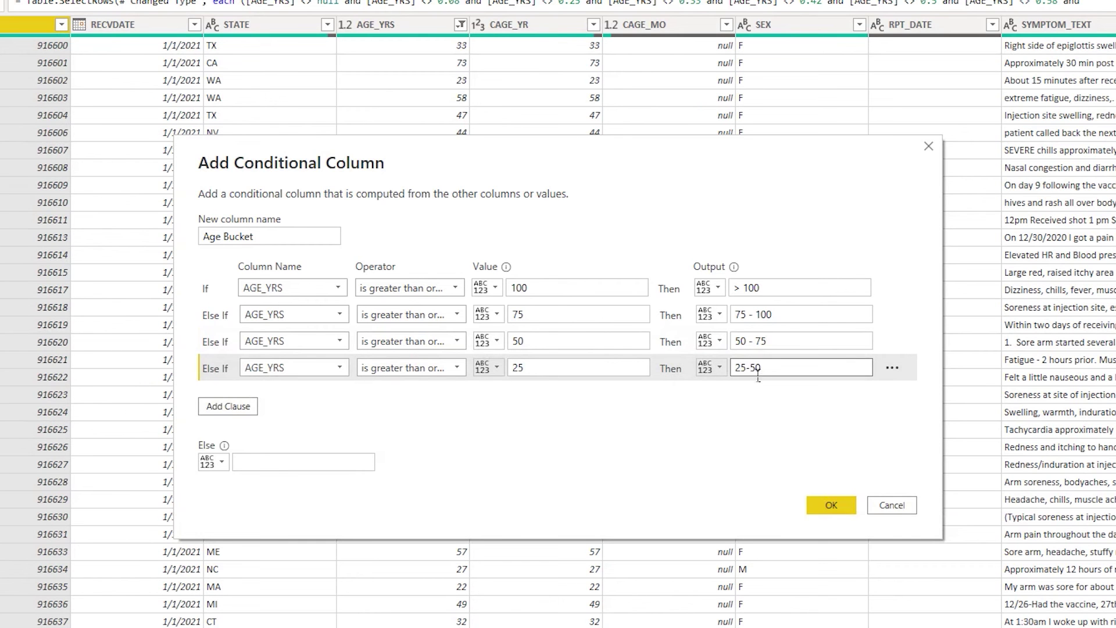
pyautogui.click(233, 406)
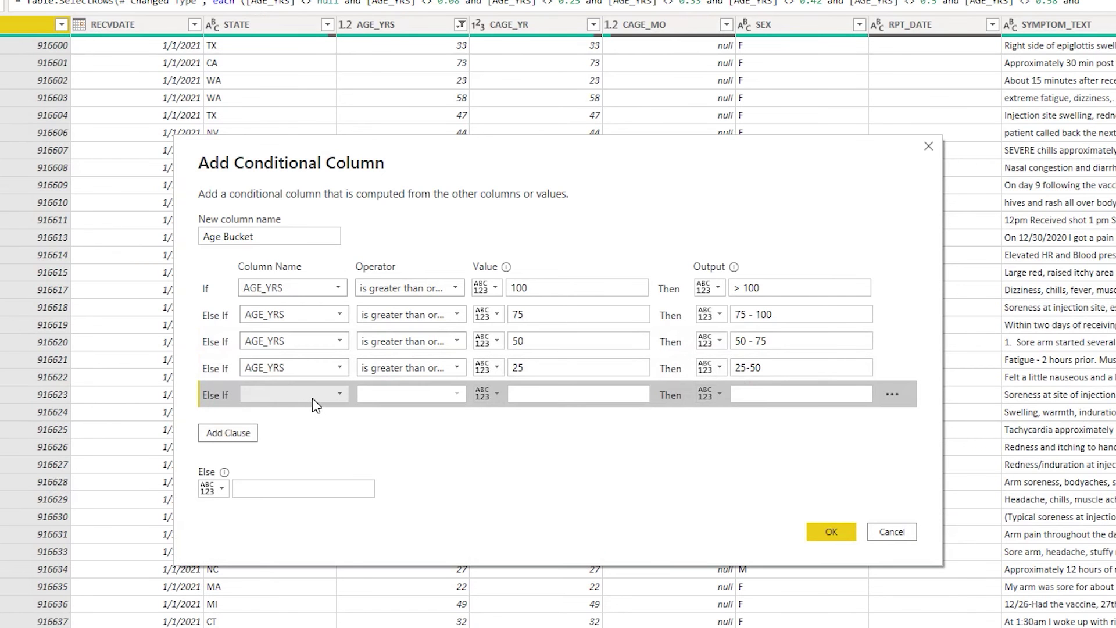
# - Add the Else If rule AGE_YRS ≥ 18 labelled '18-25'
pyautogui.click(426, 394)
pyautogui.click(453, 461)
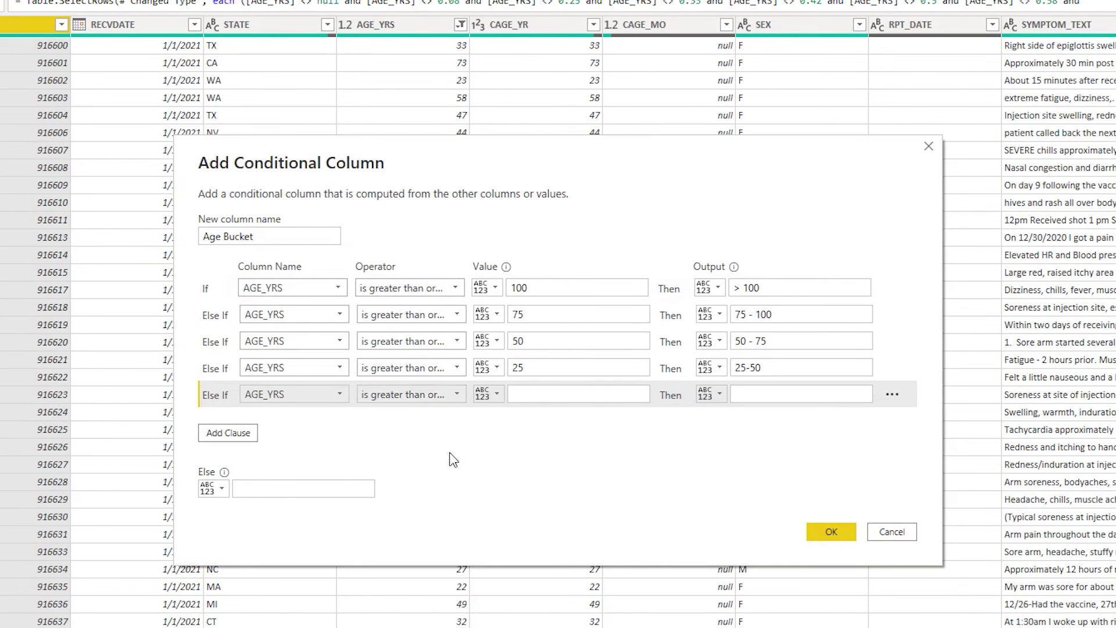
pyautogui.click(550, 399)
pyautogui.write('18')
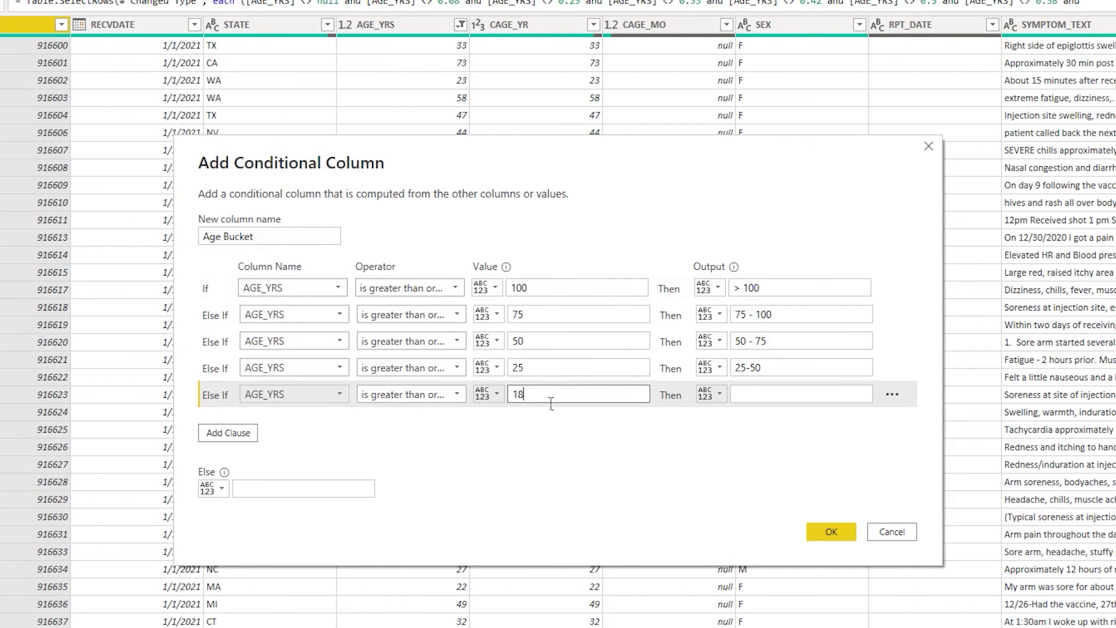
pyautogui.click(779, 397)
pyautogui.write('18-25')
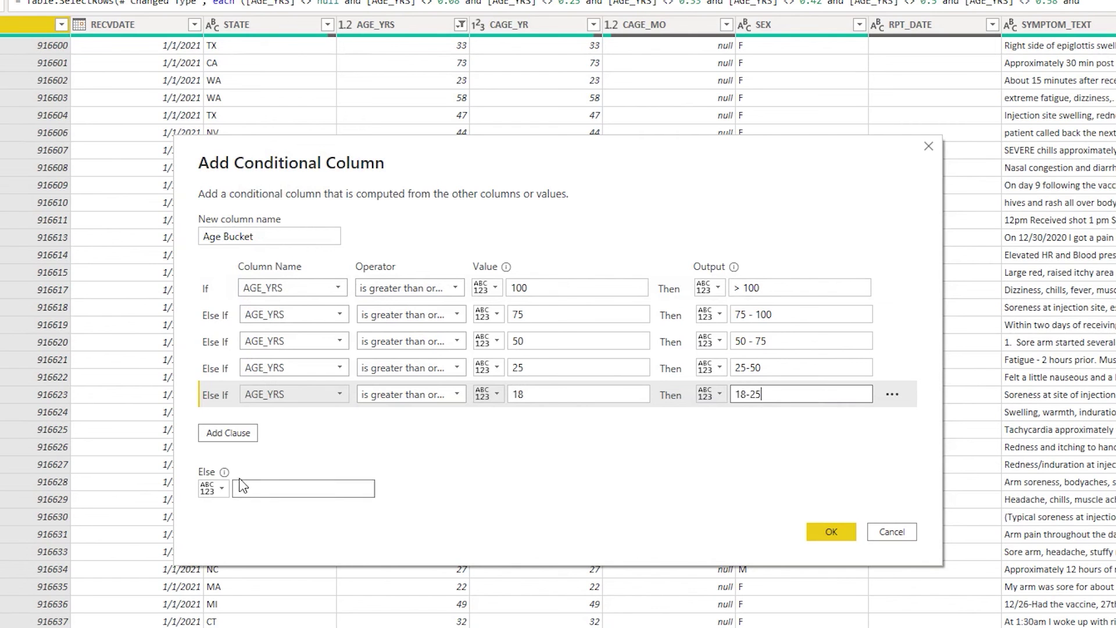
# - Enter '0-18' as the Else label and confirm the new Age Bucket conditional column
pyautogui.click(273, 491)
pyautogui.moveTo(227, 480)
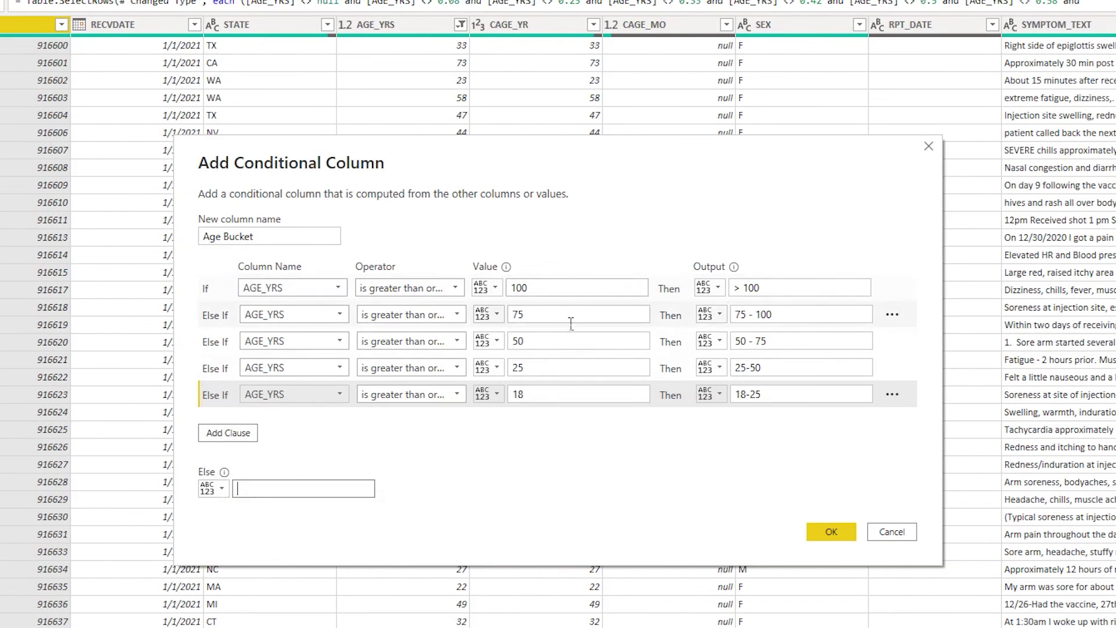
pyautogui.click(292, 499)
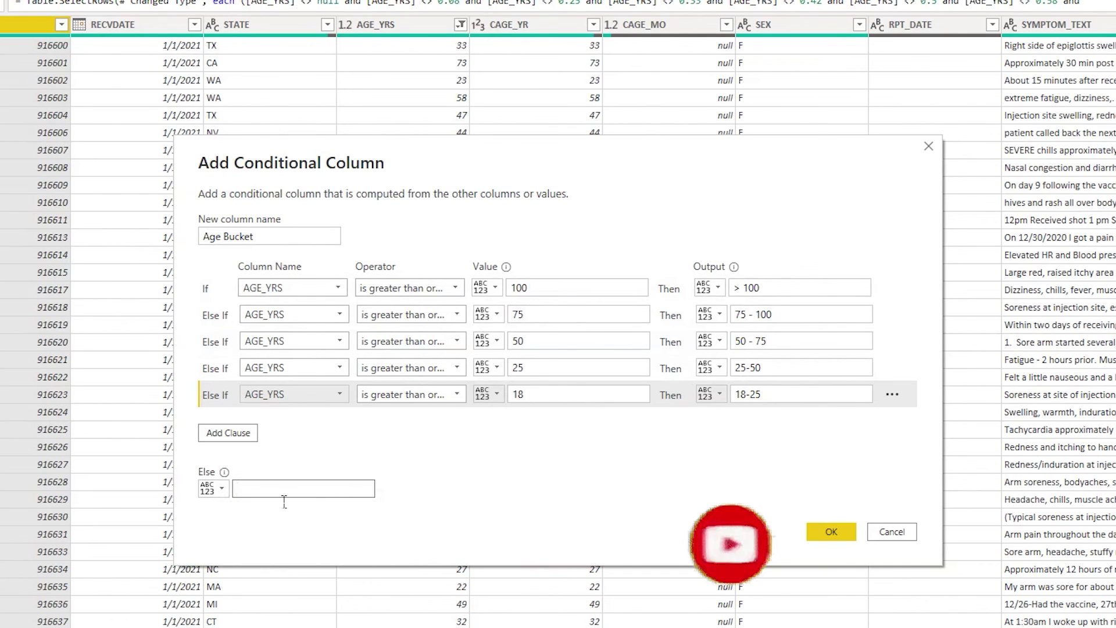
pyautogui.write('0-18')
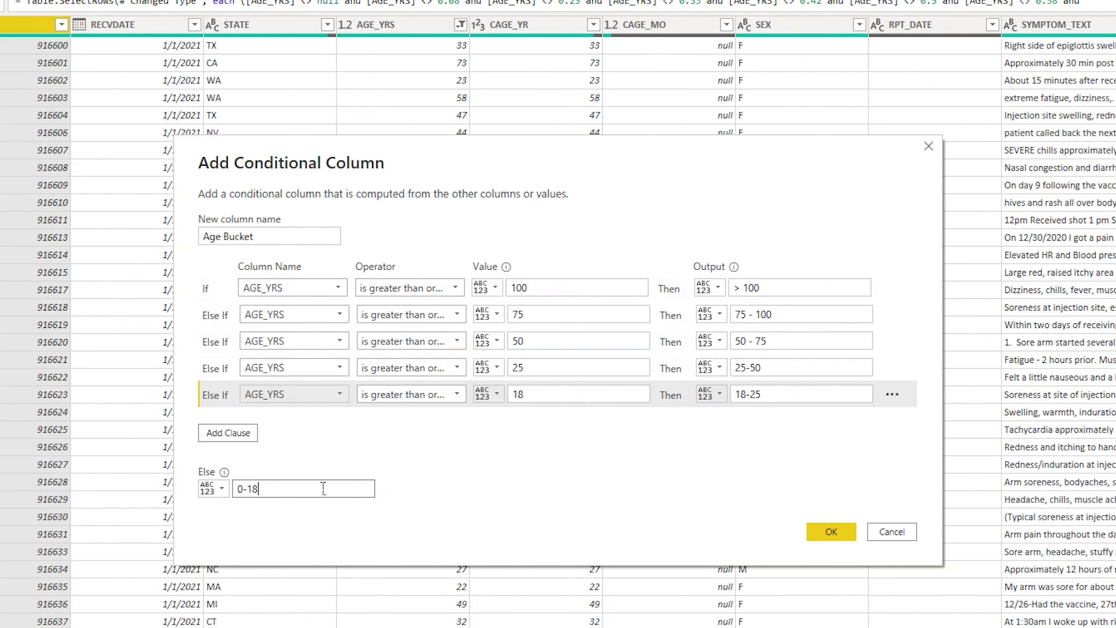
pyautogui.click(829, 532)
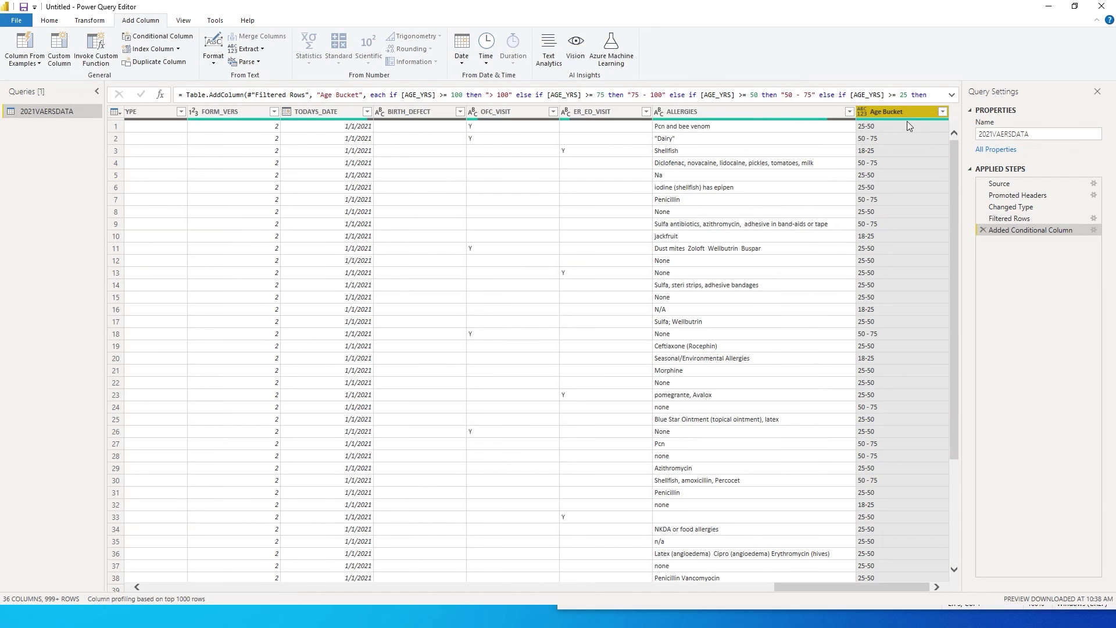
# - Close & Apply the Power Query changes and switch to the Report view
pyautogui.click(50, 21)
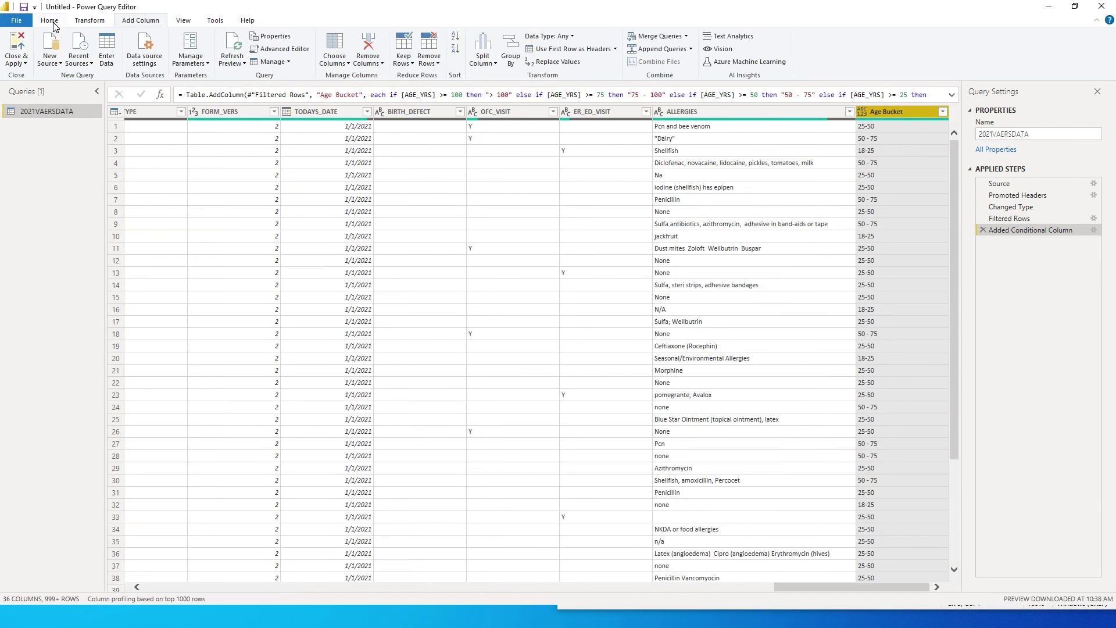
pyautogui.click(16, 60)
pyautogui.click(32, 76)
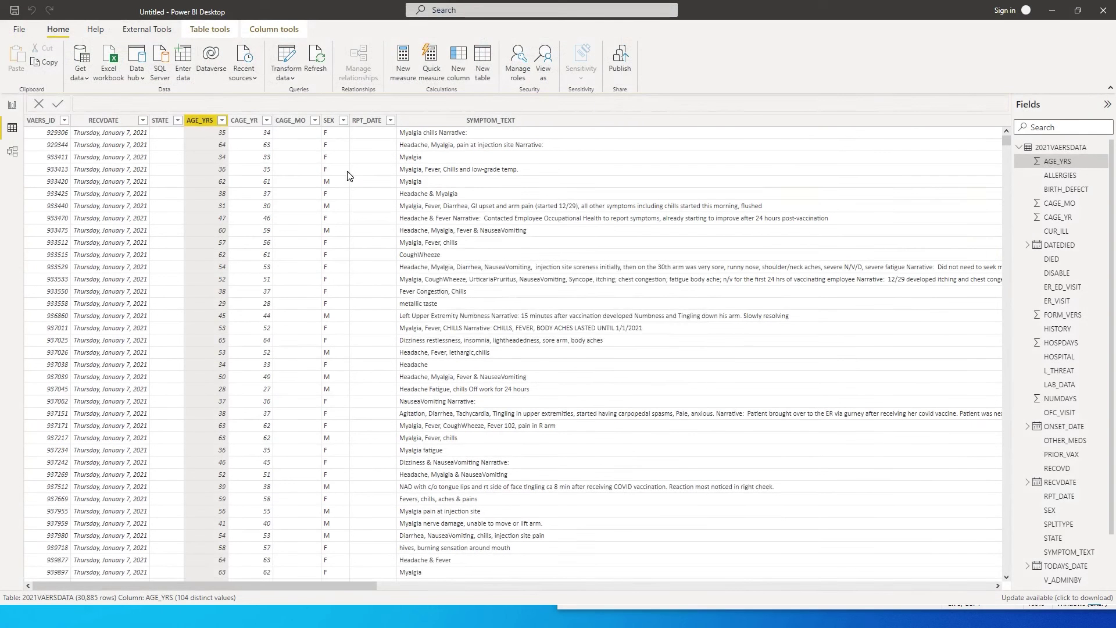
pyautogui.click(11, 107)
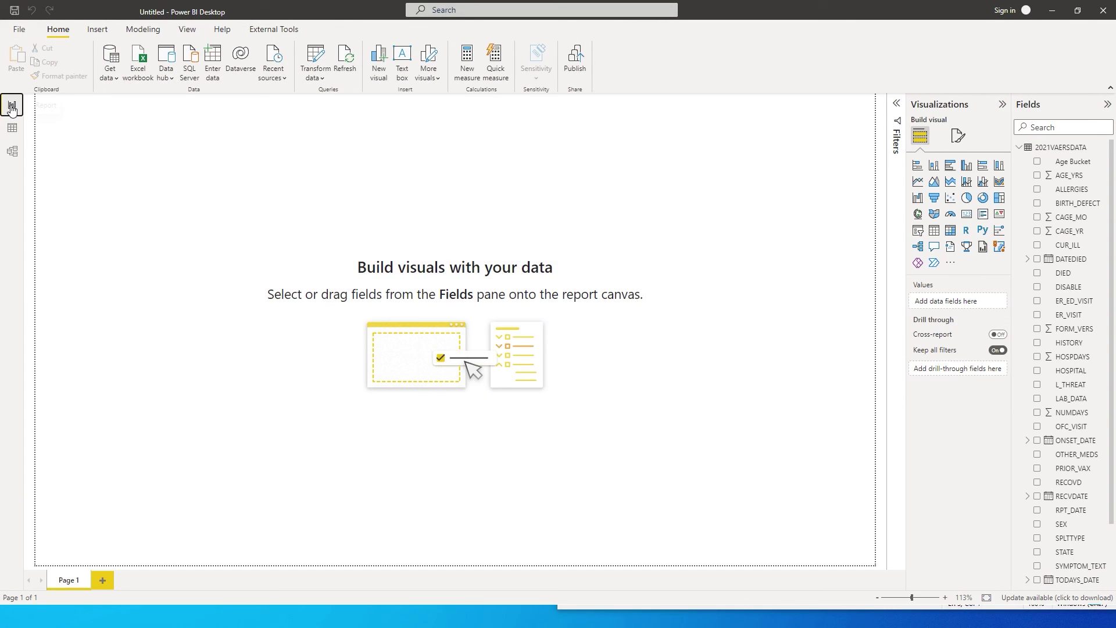
# - Add Age Bucket to a visual, enlarge it, and make it a column chart of Age Bucket counts
pyautogui.click(1074, 162)
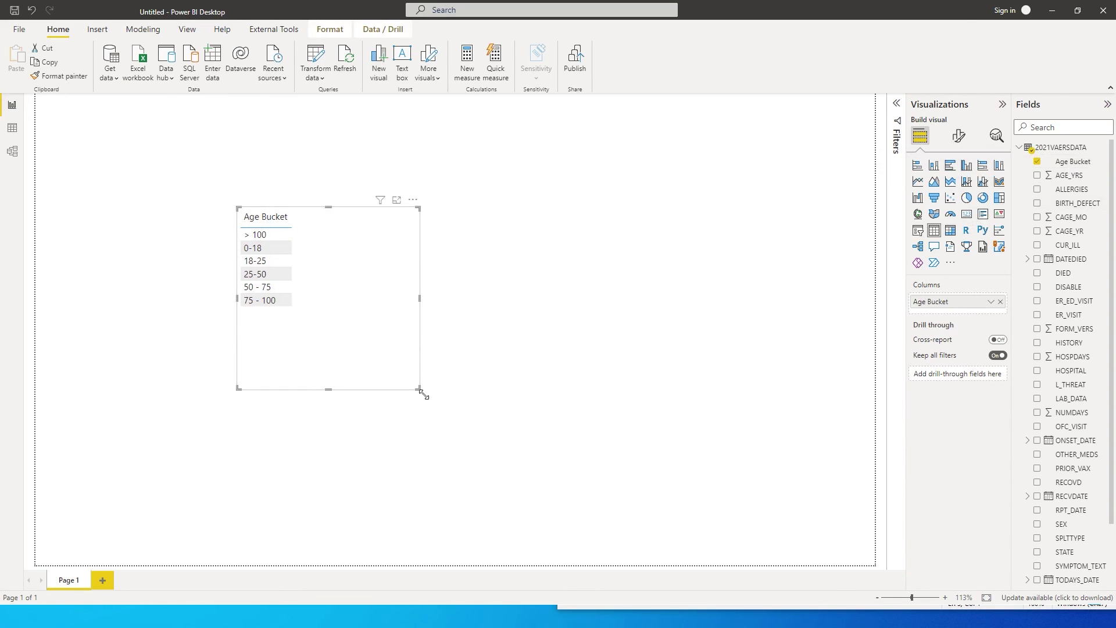
pyautogui.moveTo(424, 394); pyautogui.dragTo(611, 474)
pyautogui.moveTo(562, 432); pyautogui.dragTo(651, 485)
pyautogui.click(934, 166)
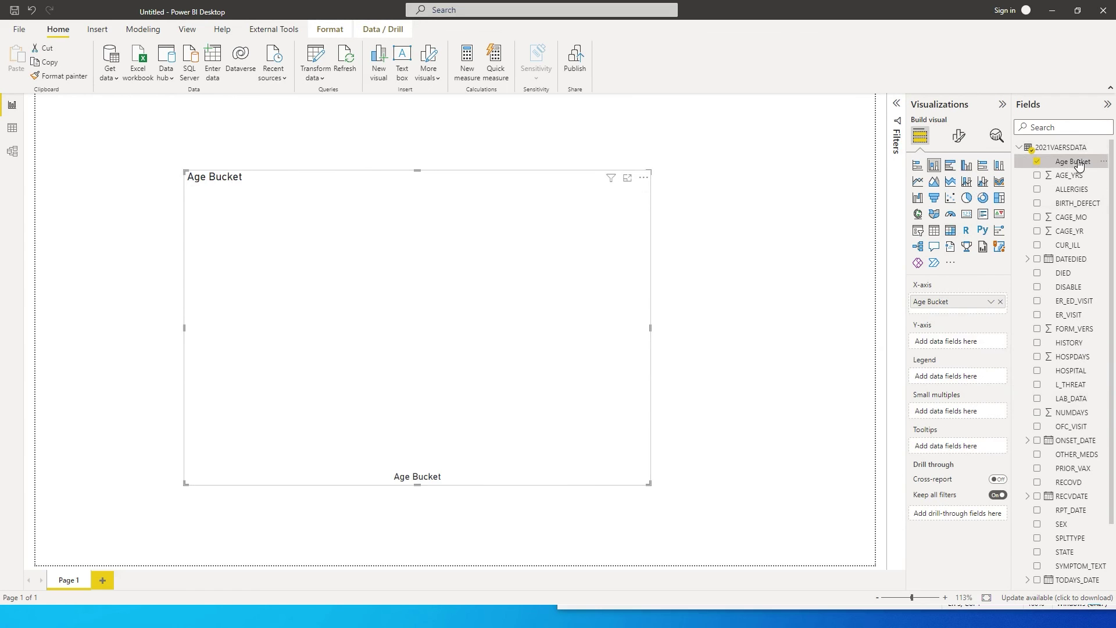
pyautogui.moveTo(1070, 163); pyautogui.dragTo(959, 344)
# - Move the chart toward the page's upper left and make it larger
pyautogui.moveTo(461, 251); pyautogui.dragTo(412, 230)
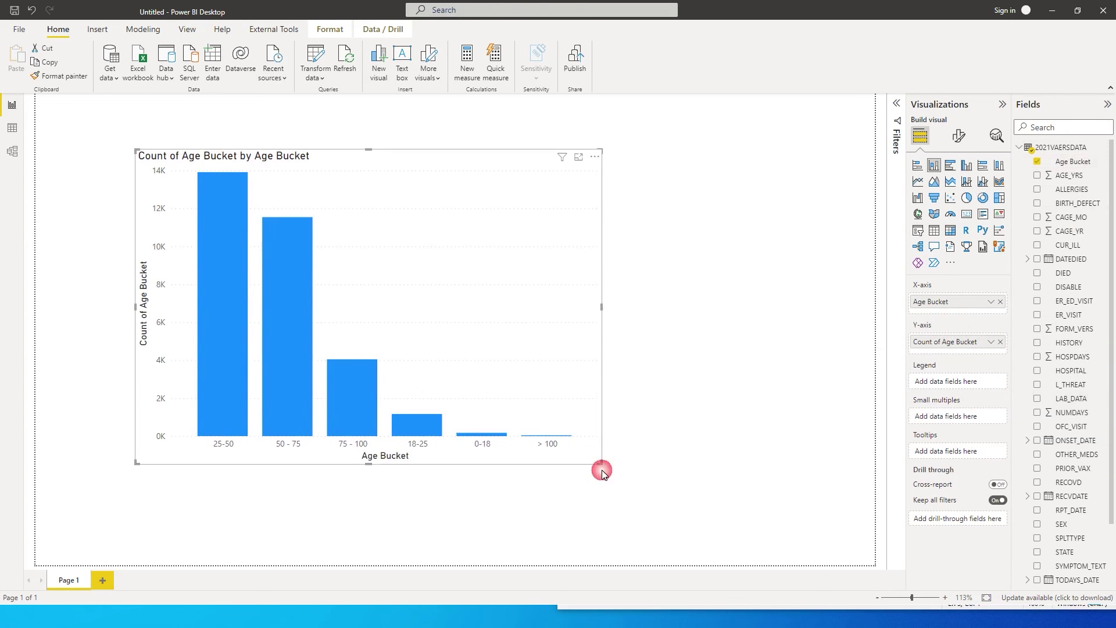
pyautogui.moveTo(601, 469); pyautogui.dragTo(780, 531)
pyautogui.moveTo(570, 347); pyautogui.dragTo(564, 324)
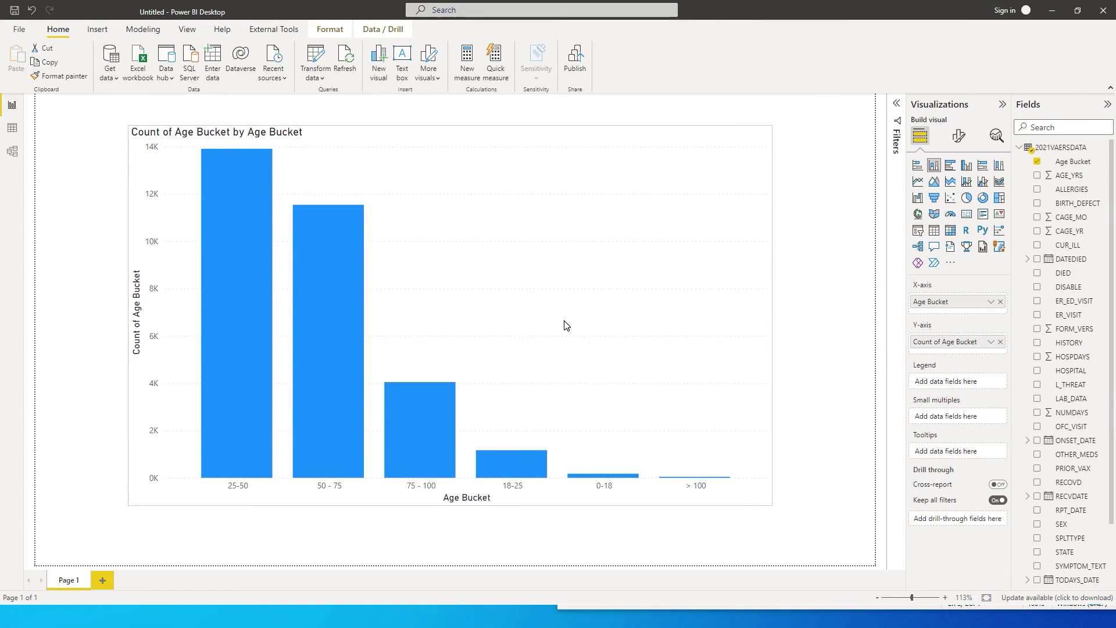
pyautogui.click(958, 139)
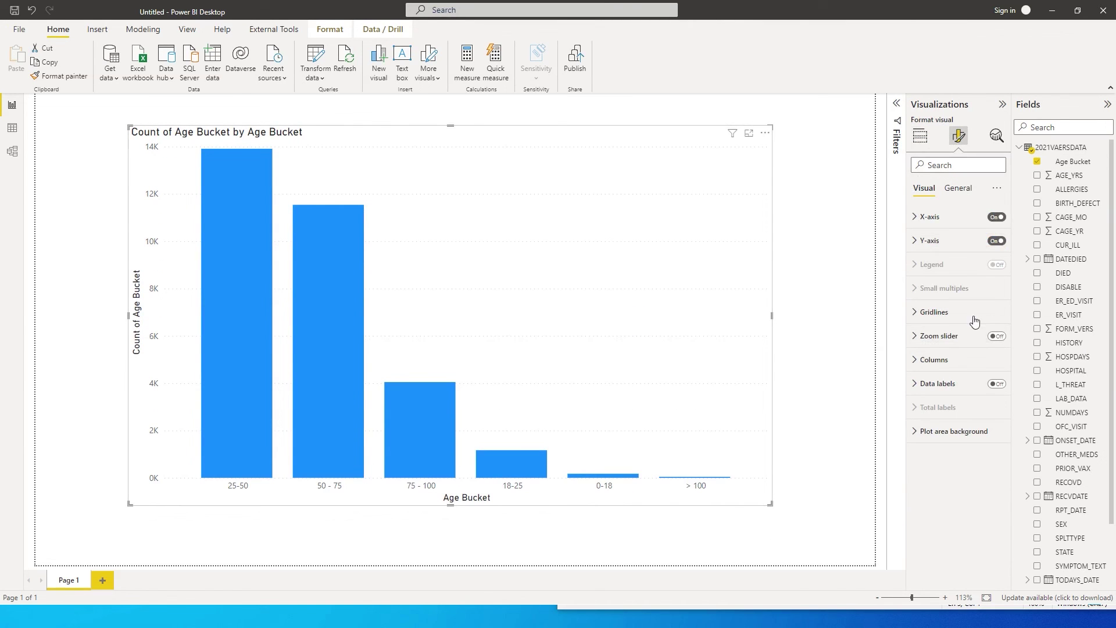
# - Turn on data labels for the bar counts and stretch the chart across most of the page
pyautogui.click(999, 384)
pyautogui.click(939, 384)
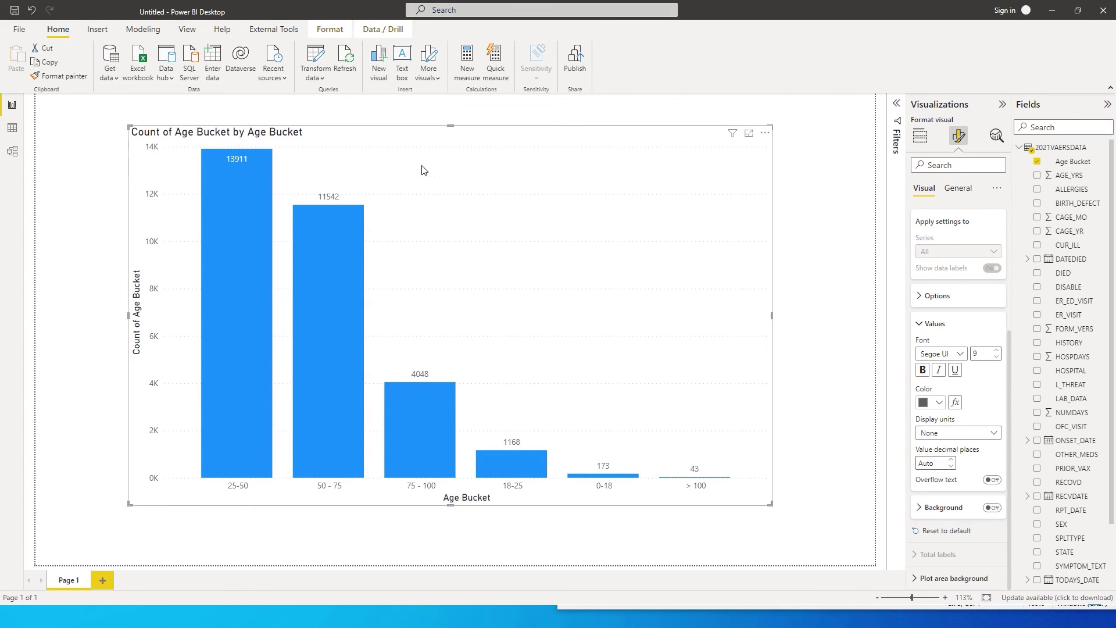
pyautogui.moveTo(424, 169); pyautogui.dragTo(381, 149)
pyautogui.moveTo(734, 490); pyautogui.dragTo(865, 555)
pyautogui.click(555, 563)
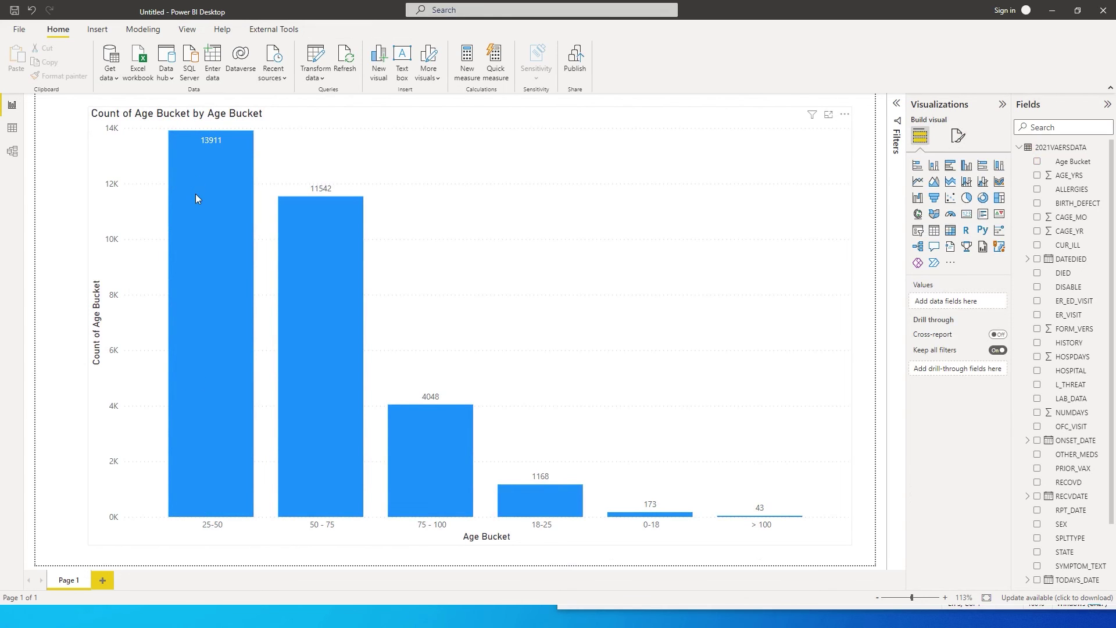
pyautogui.moveTo(205, 143)
pyautogui.moveTo(207, 517)
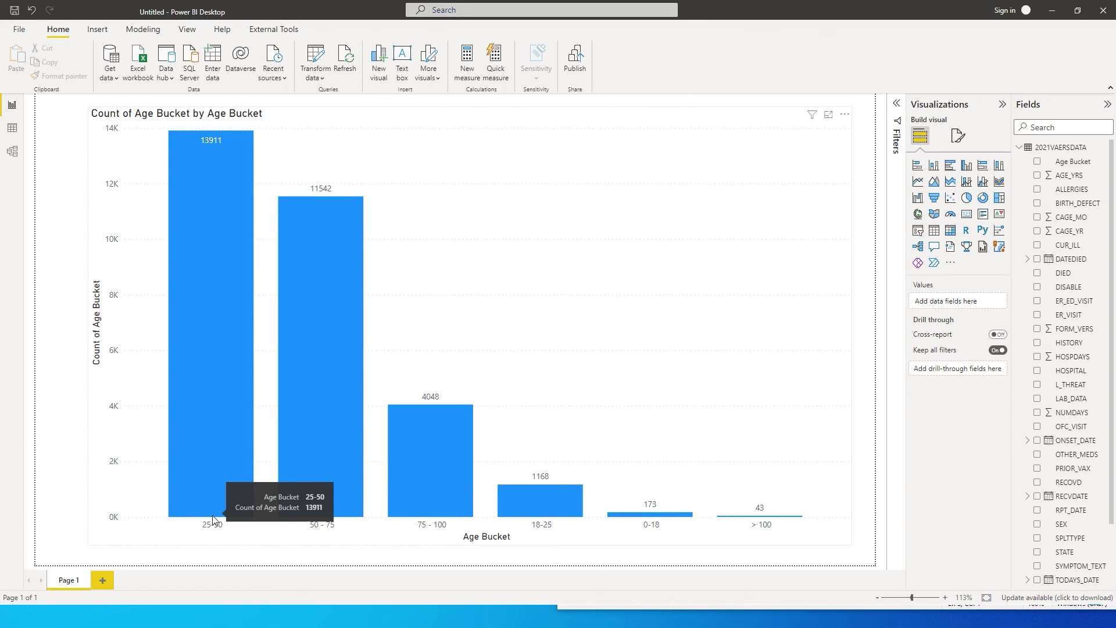
pyautogui.moveTo(361, 505)
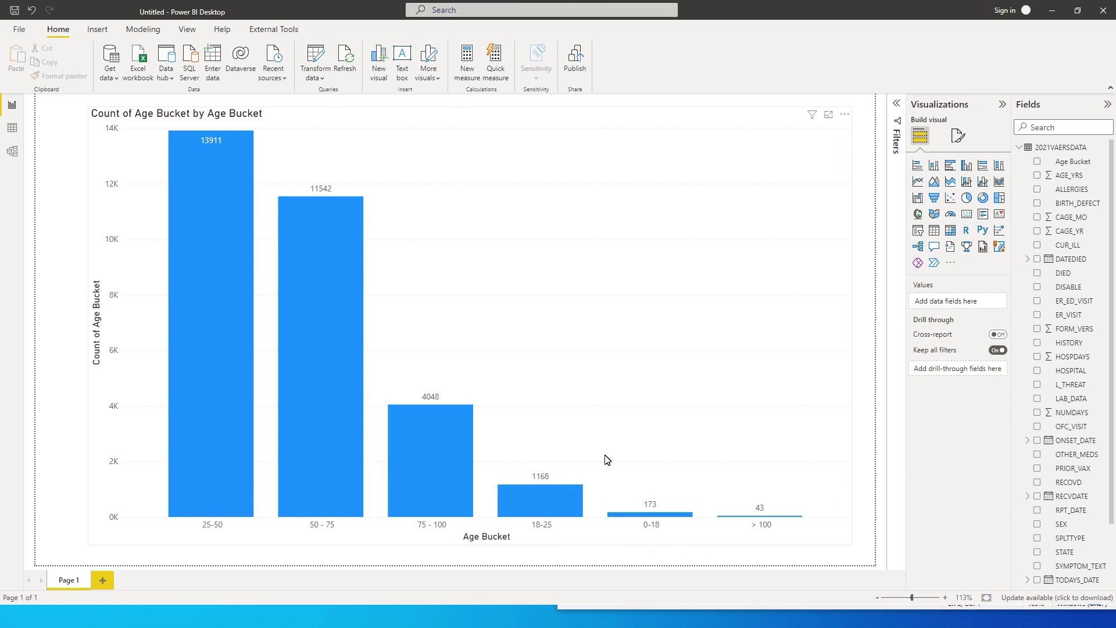
pyautogui.click(611, 384)
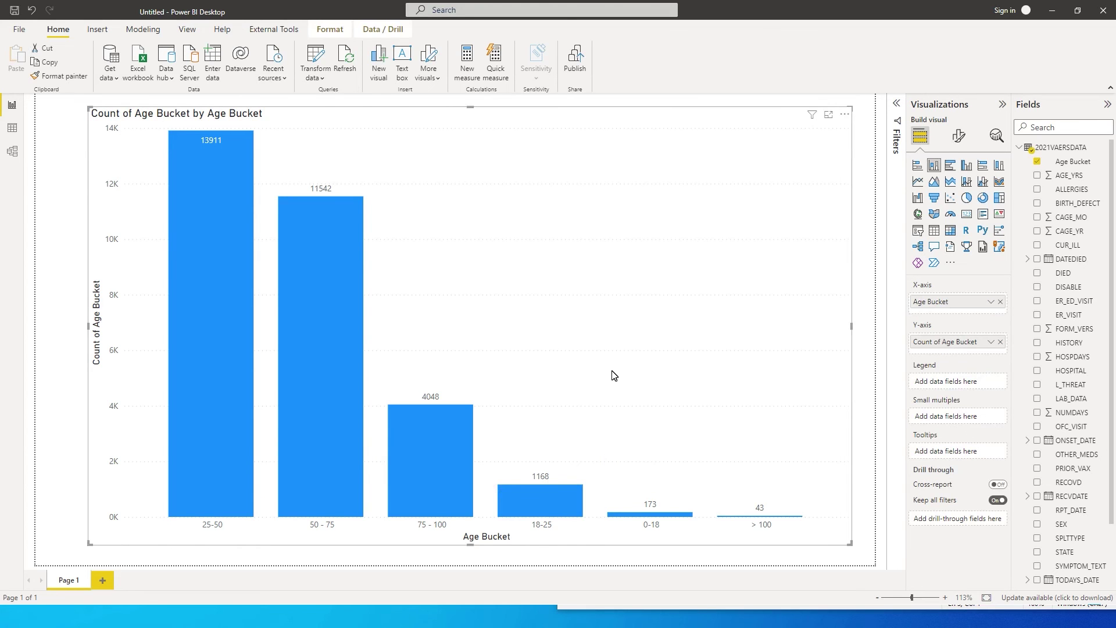